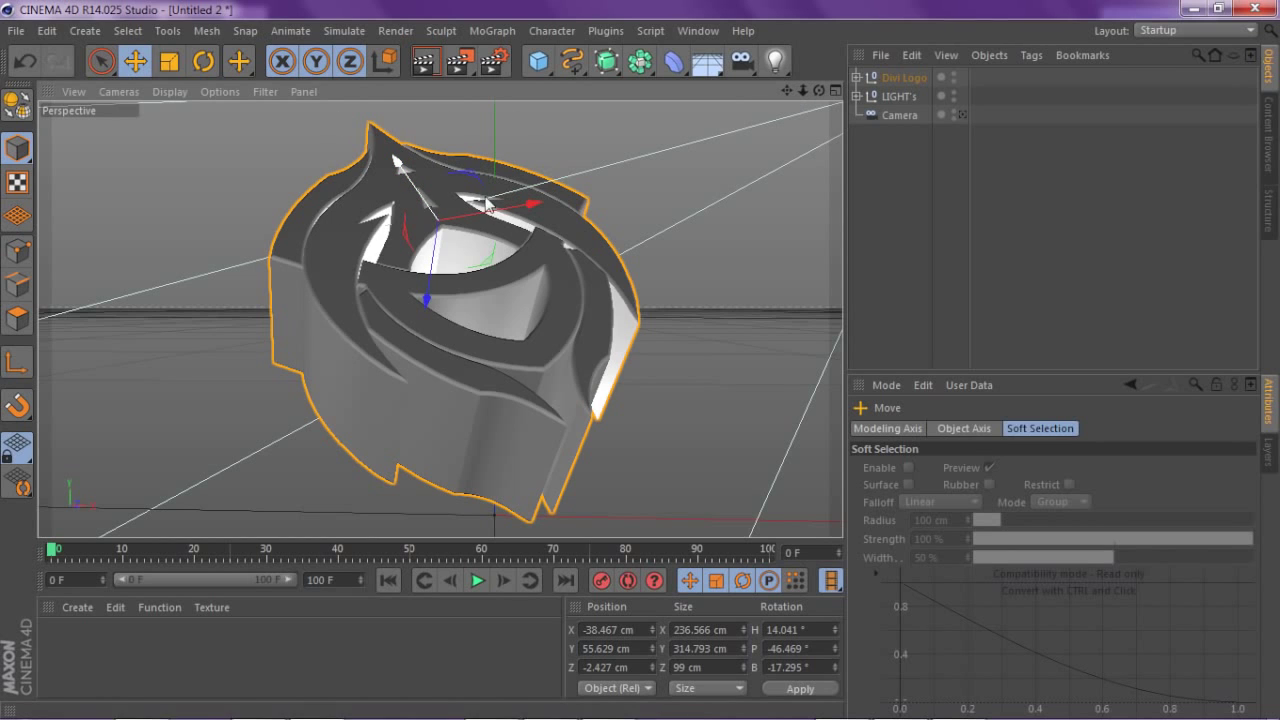
Select the logo's Extrude NURBS object and open the main NitroBlast fracturing plugin.
left_click_drag(787, 91, 827, 121)
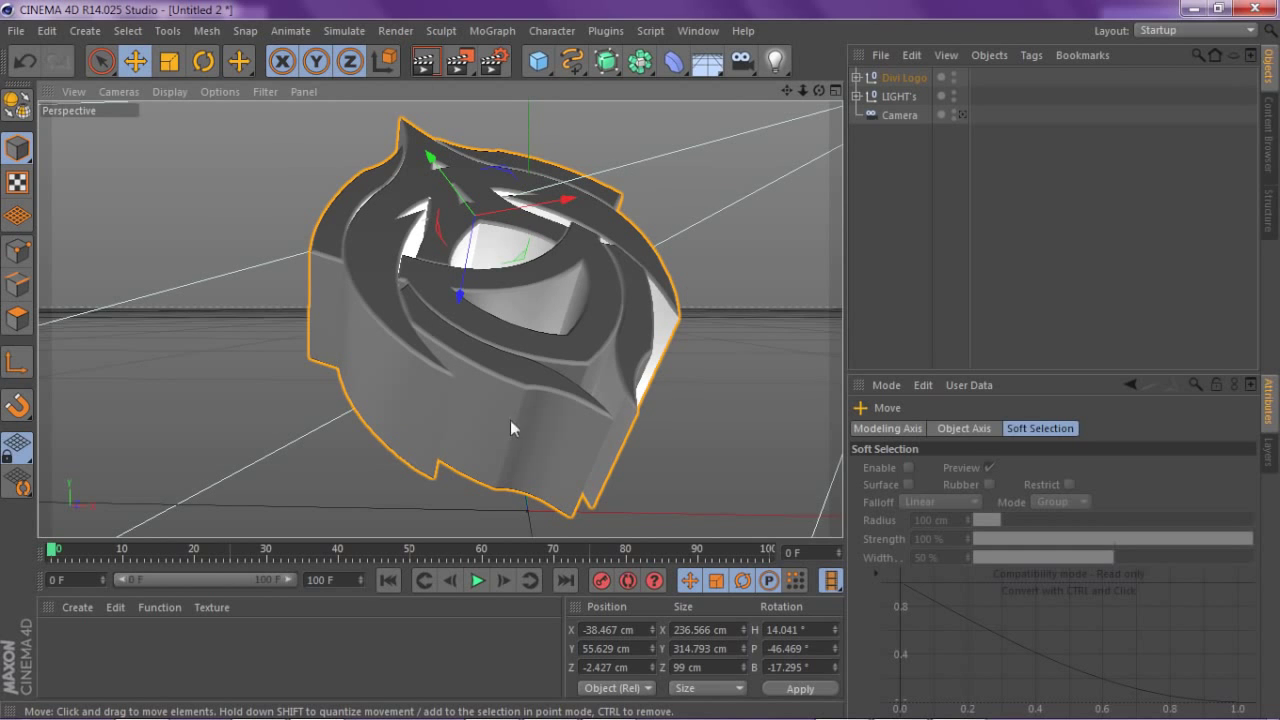
left_click_drag(787, 91, 432, 322)
left_click(607, 60, "alt")
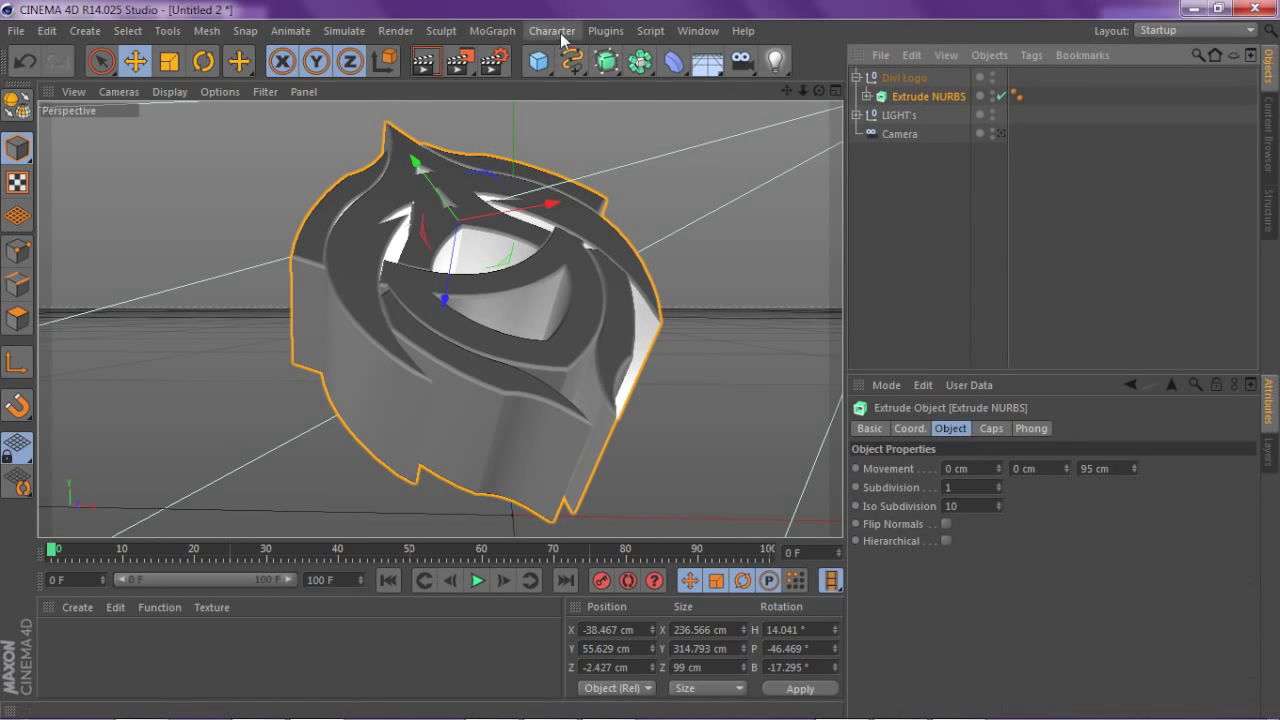
left_click(605, 31)
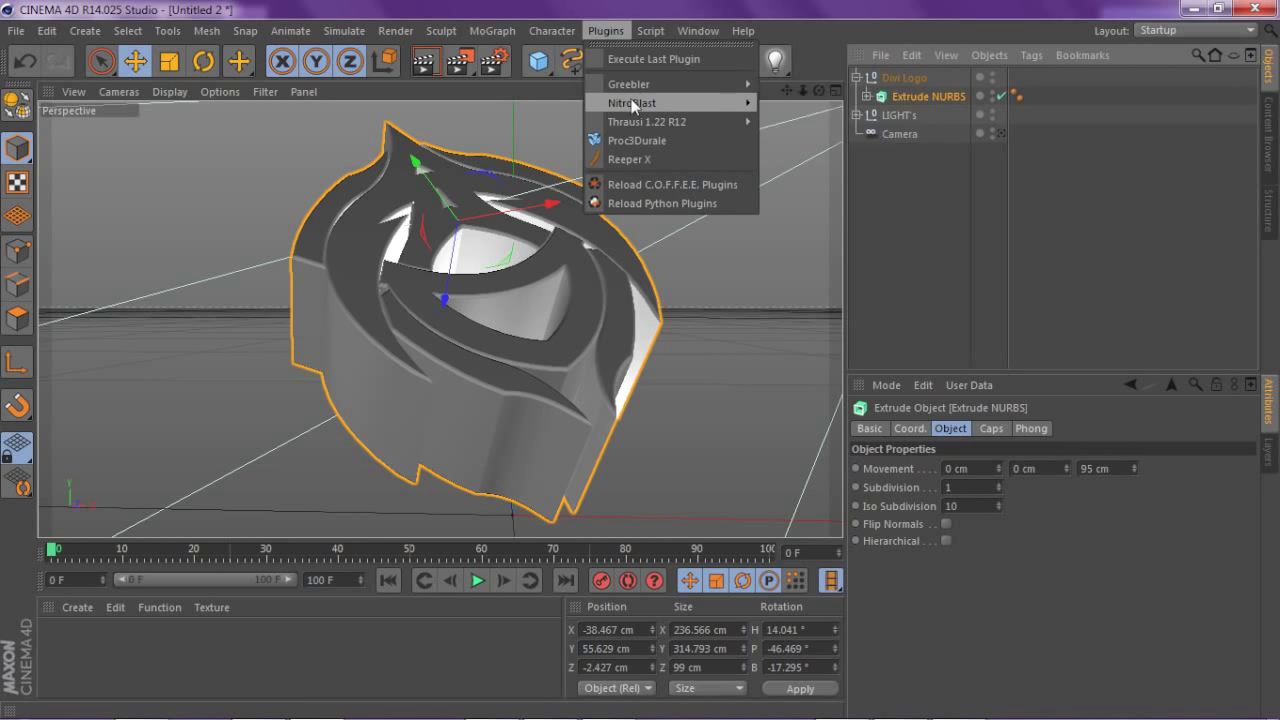
mouse_move(633, 104)
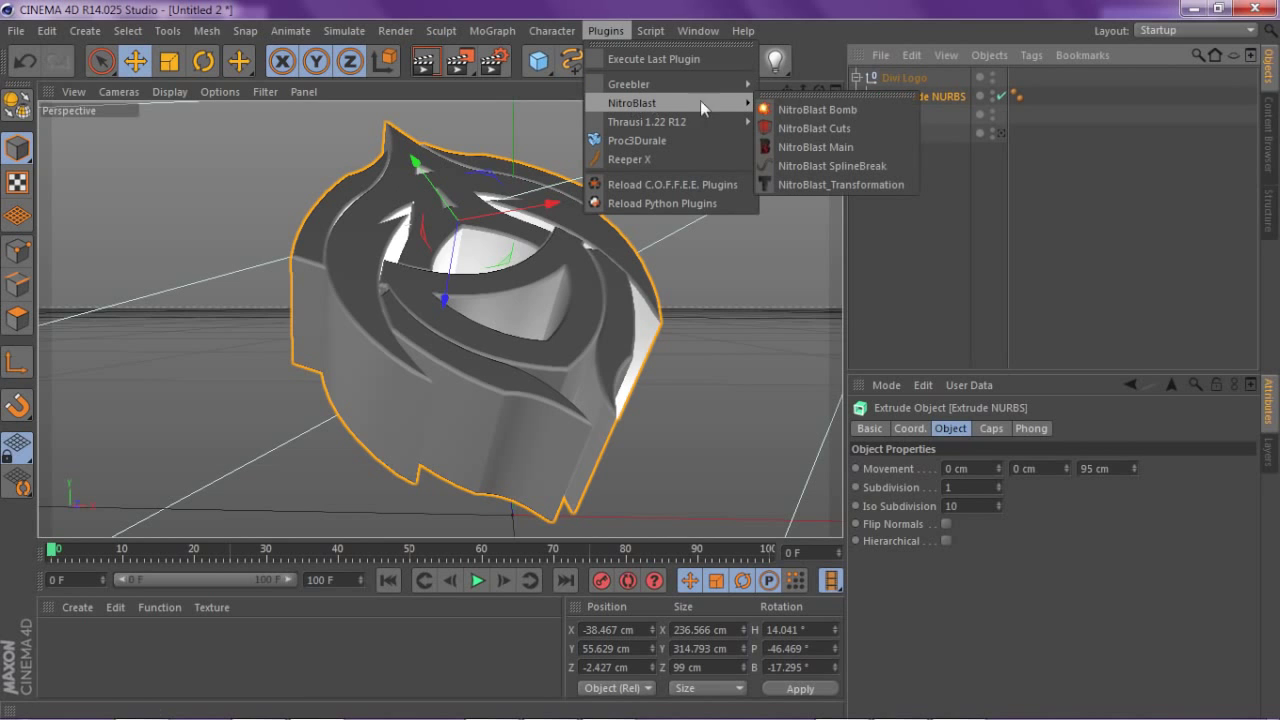
left_click(833, 147)
left_click(828, 158)
left_click(826, 212)
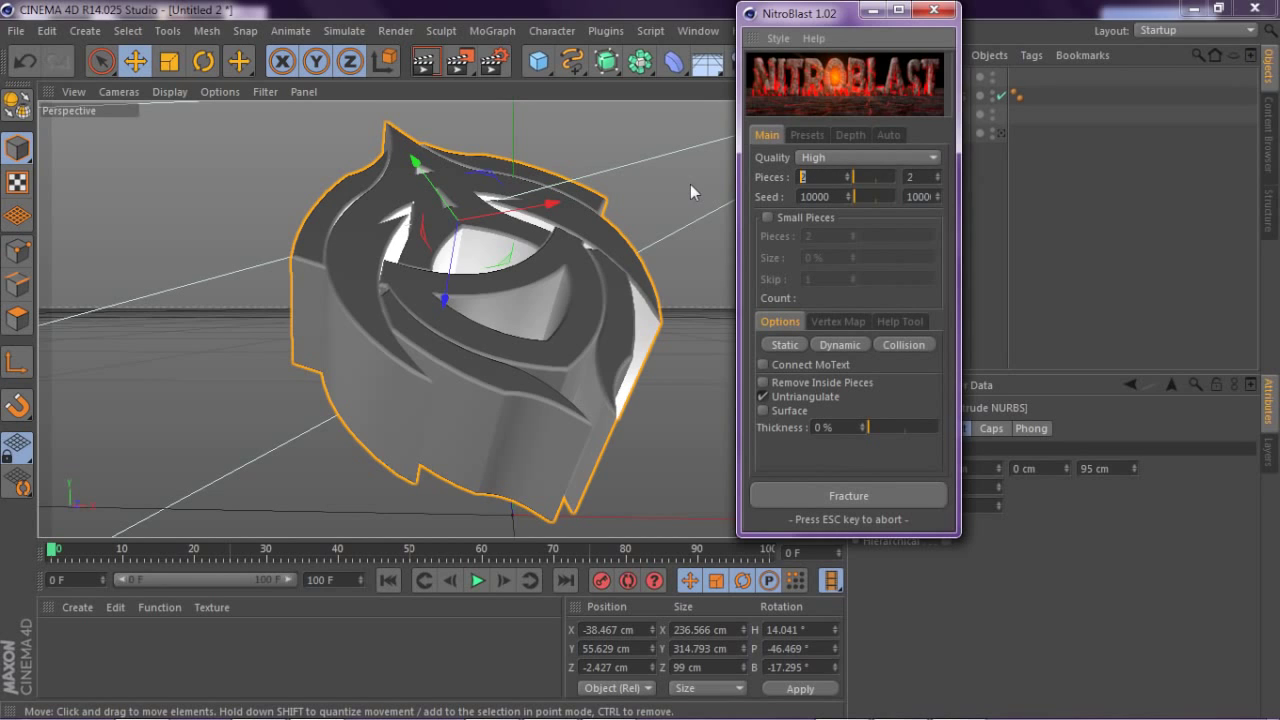
Fracture the extruded logo into 300 pieces with NitroBlast, then close the plugin window.
type("300")
left_click_drag(797, 24, 156, 46)
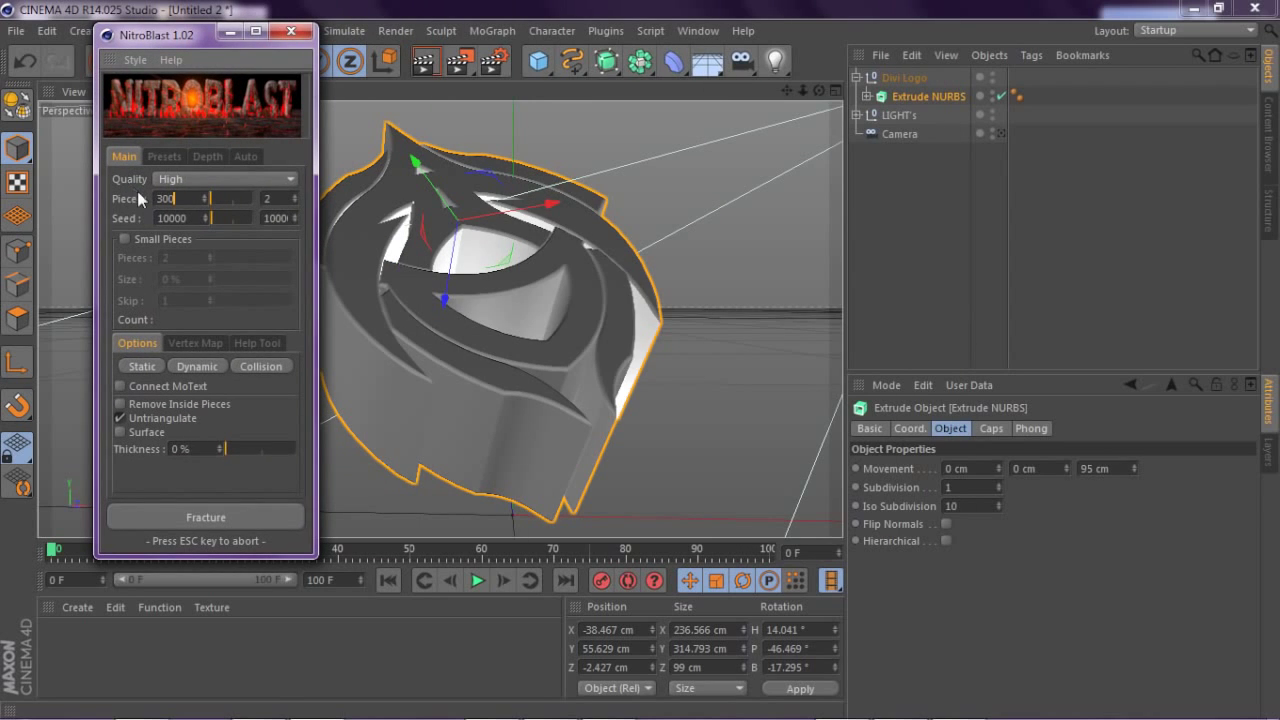
left_click(211, 506)
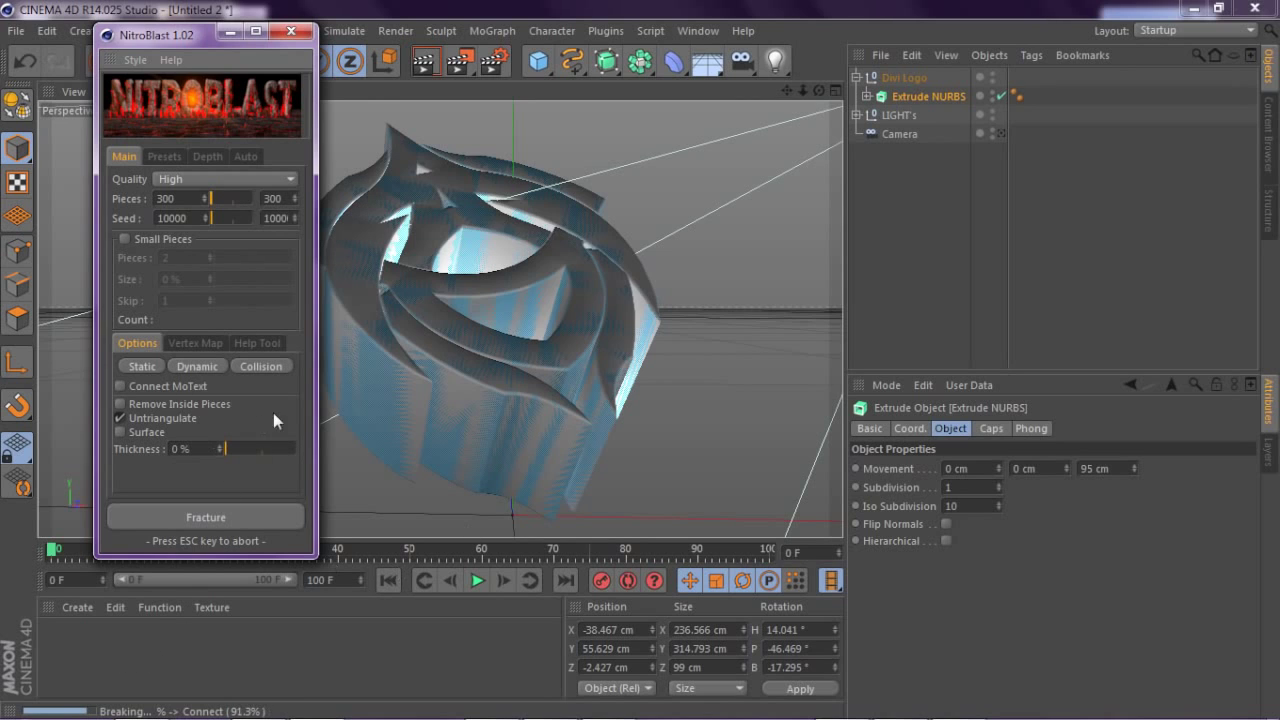
left_click(290, 34)
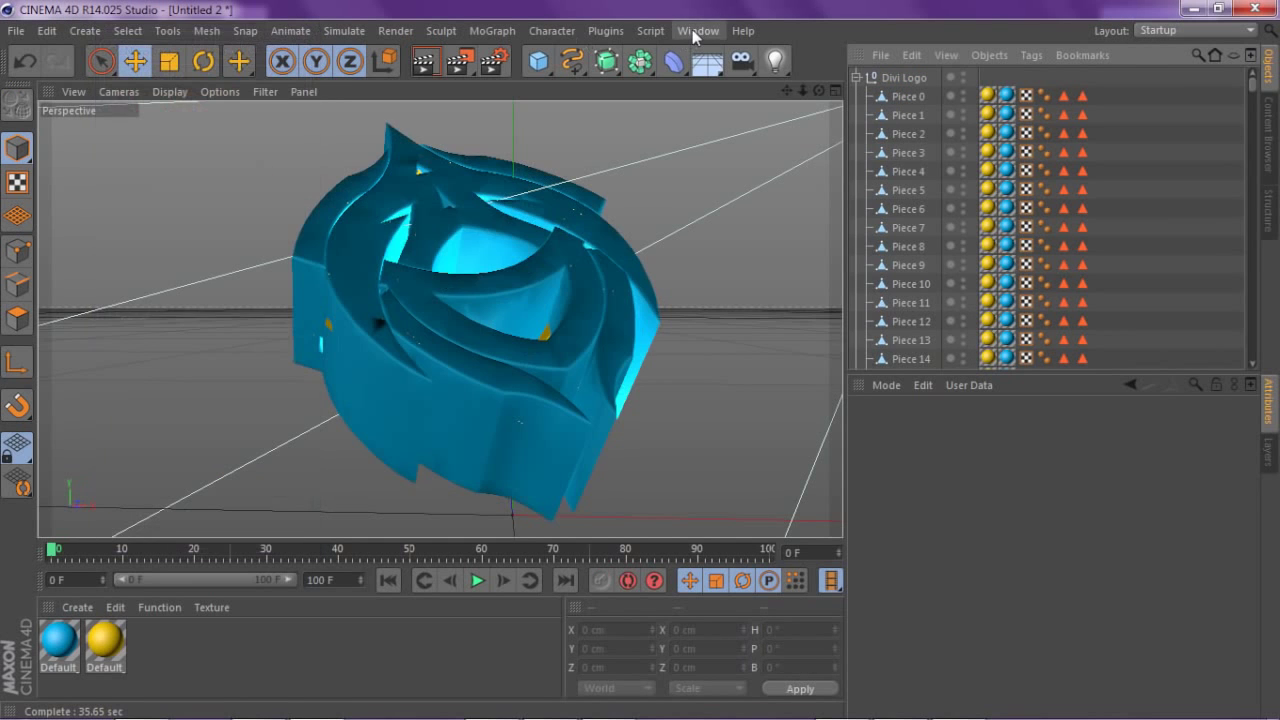
Replace the yellow material with the BarLines Darker preset and the blue one with Crazy Rocks from the Content Browser.
left_click(698, 31)
left_click(716, 128)
mouse_move(640, 130)
left_mouse_down()
mouse_move(586, 238)
mouse_move(112, 619)
mouse_move(96, 648)
left_mouse_up()
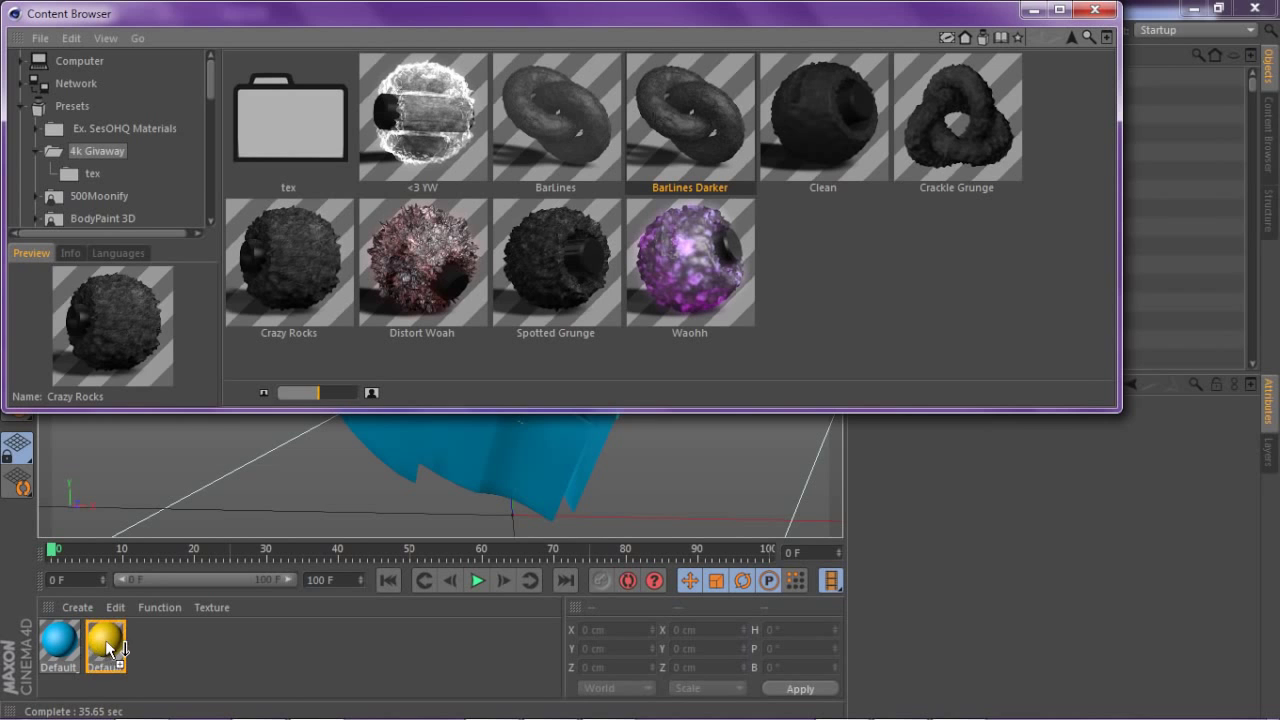
left_click_drag(300, 280, 58, 645)
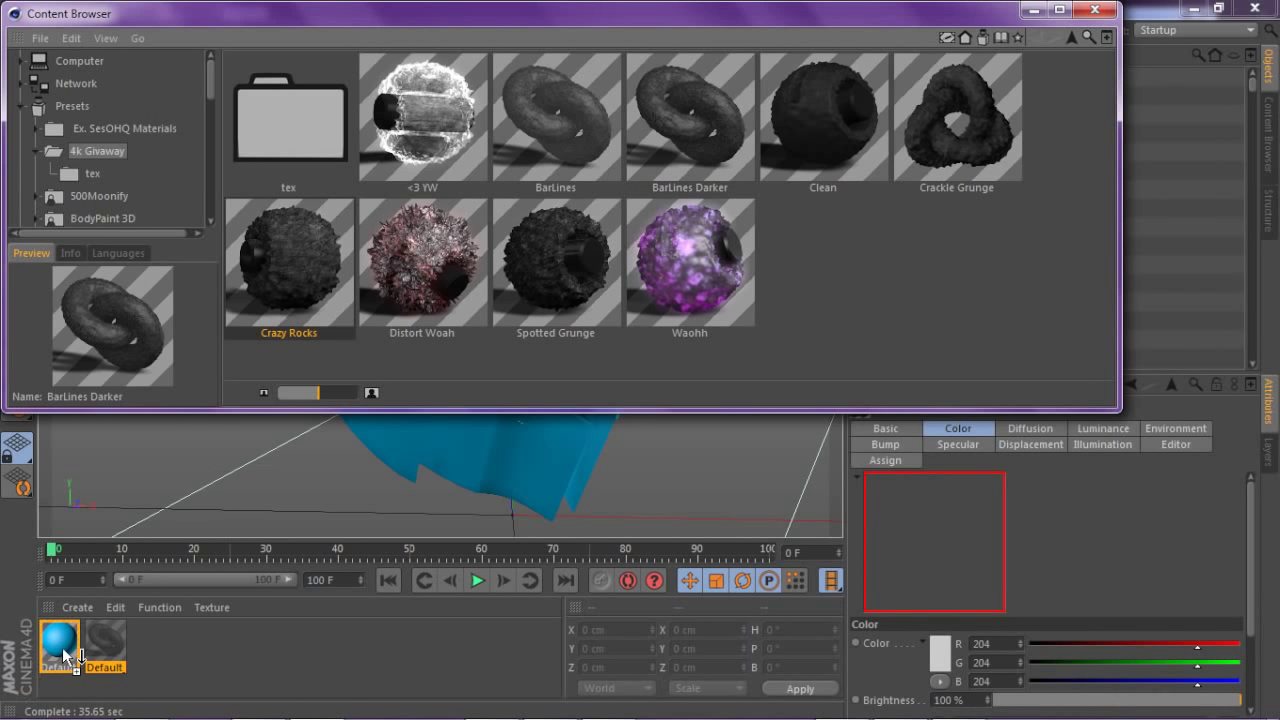
left_click(1095, 10)
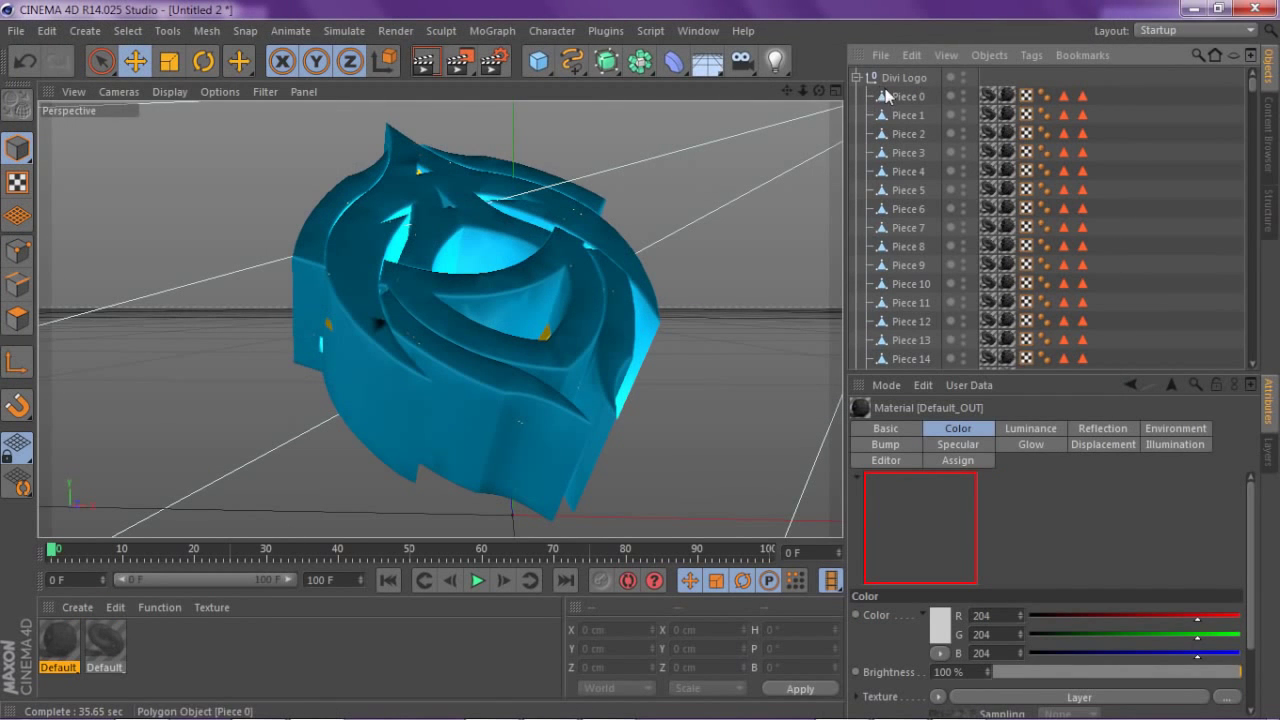
Place all the Divi Logo pieces inside a new MoGraph Fracture object and delete the emptied Divi Logo null.
left_click(492, 31)
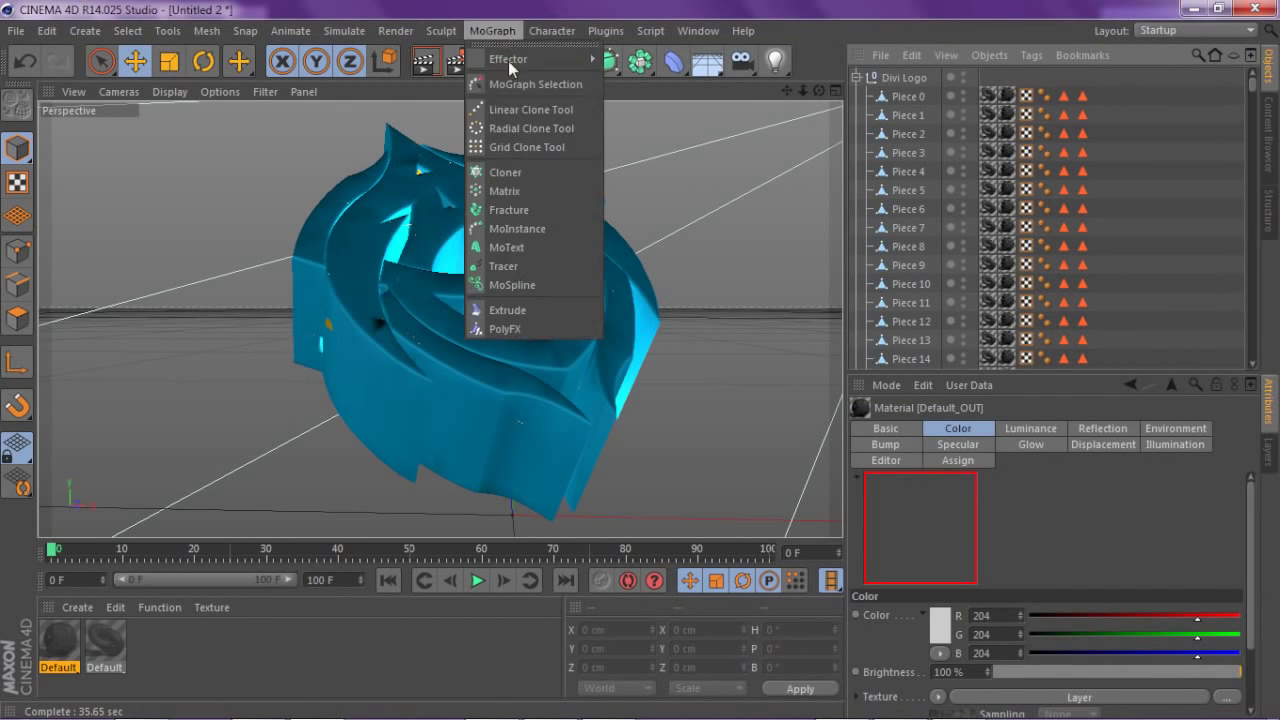
left_click(516, 212)
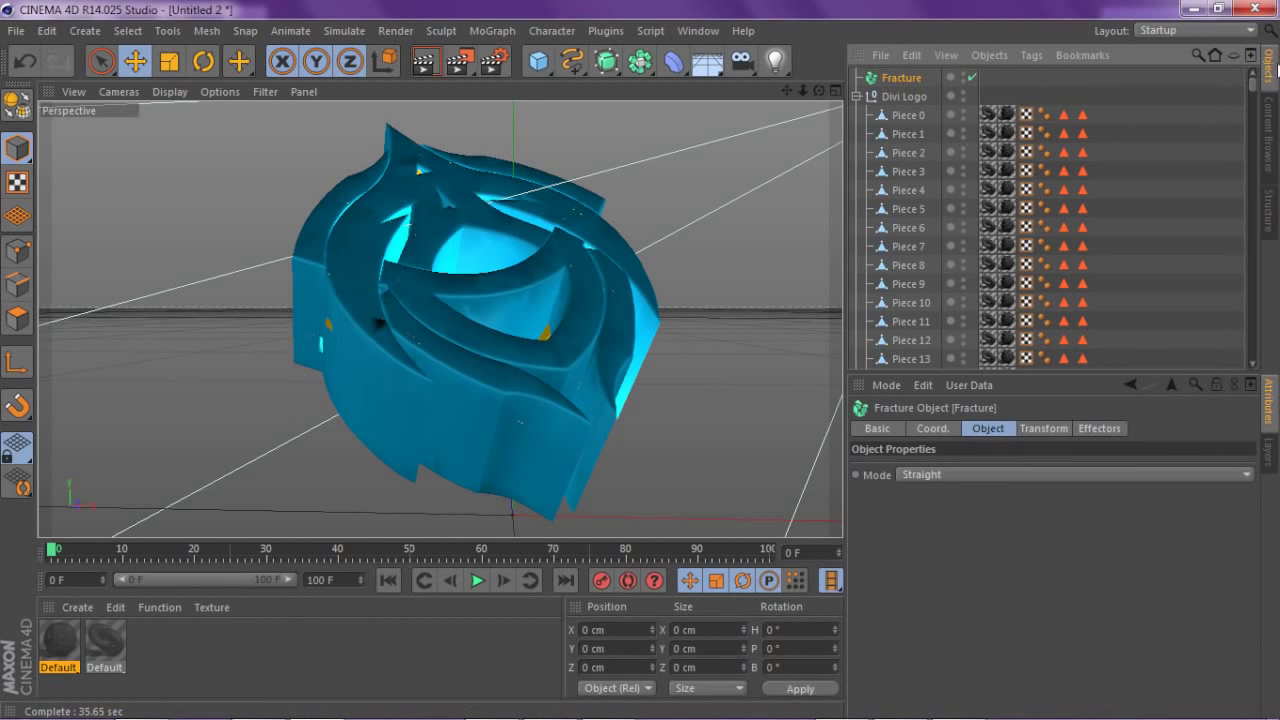
mouse_move(1254, 88)
left_mouse_down()
mouse_move(1252, 355)
mouse_move(1252, 85)
left_mouse_up()
left_click(900, 323)
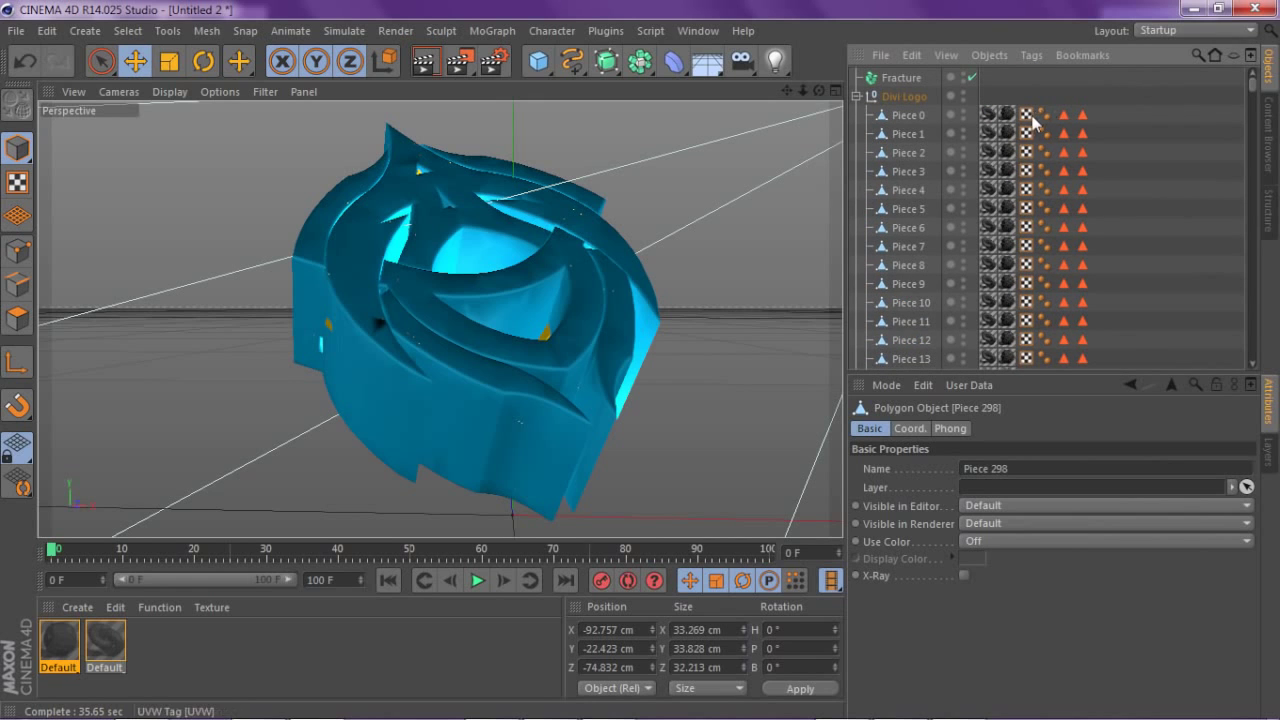
left_click(905, 115, "shift")
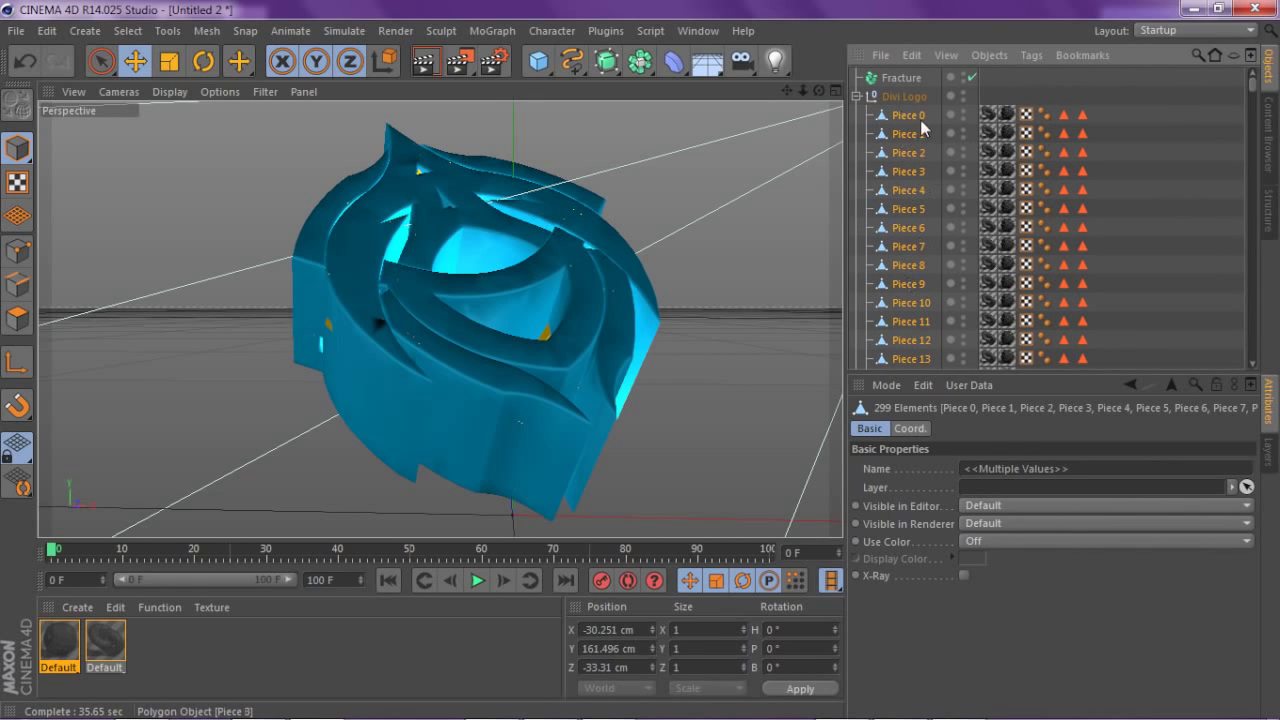
left_click_drag(912, 118, 880, 80)
left_click(855, 78)
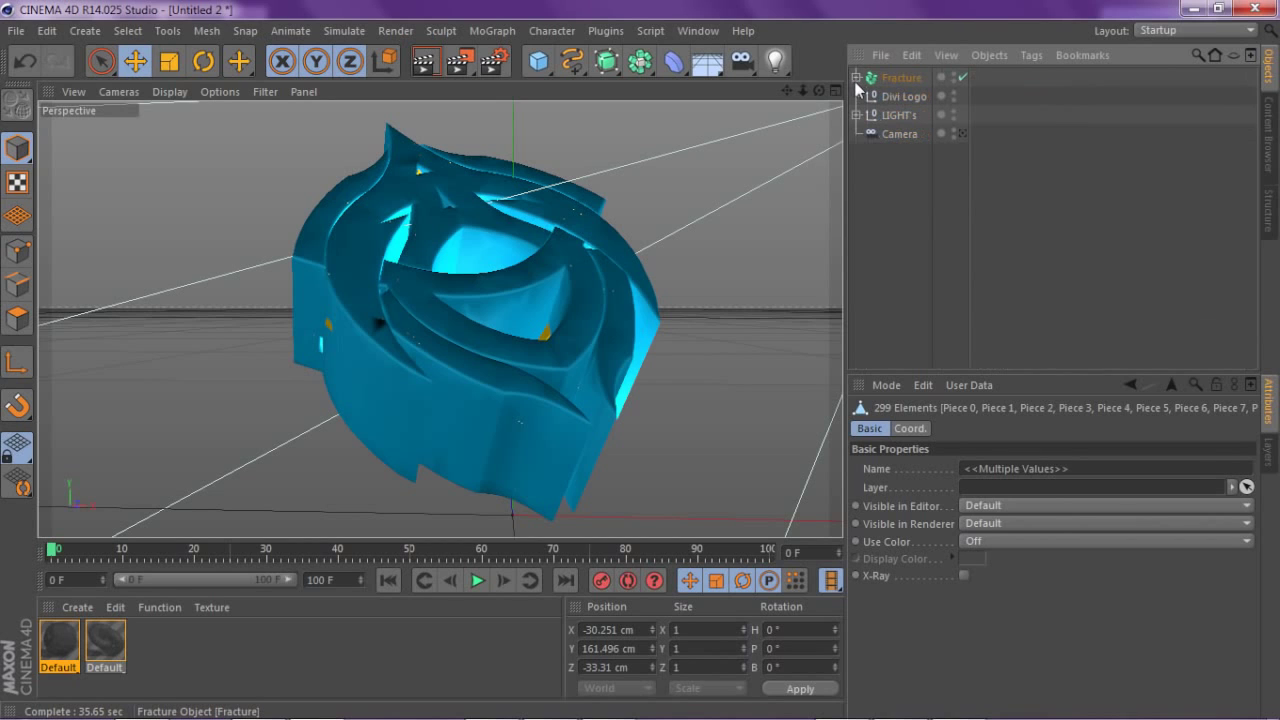
left_click(890, 96)
key("Delete")
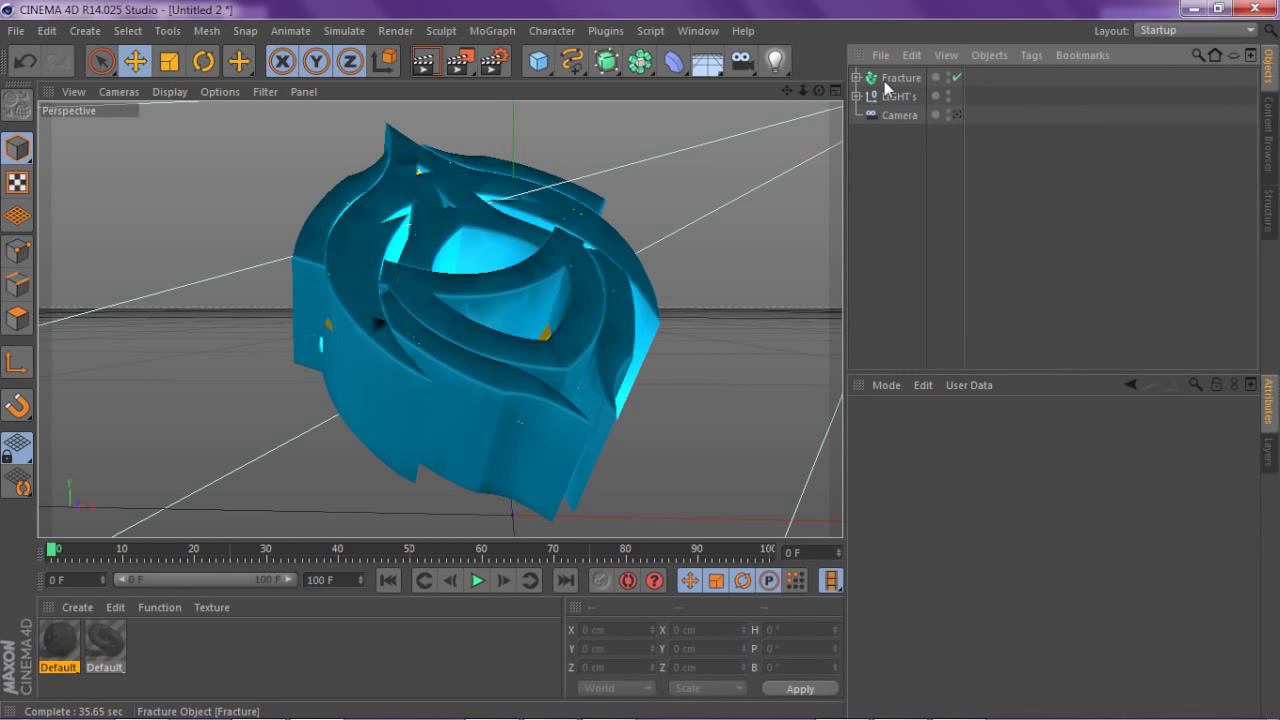
Add a MoGraph Random effector to the Fracture object.
left_click(885, 80)
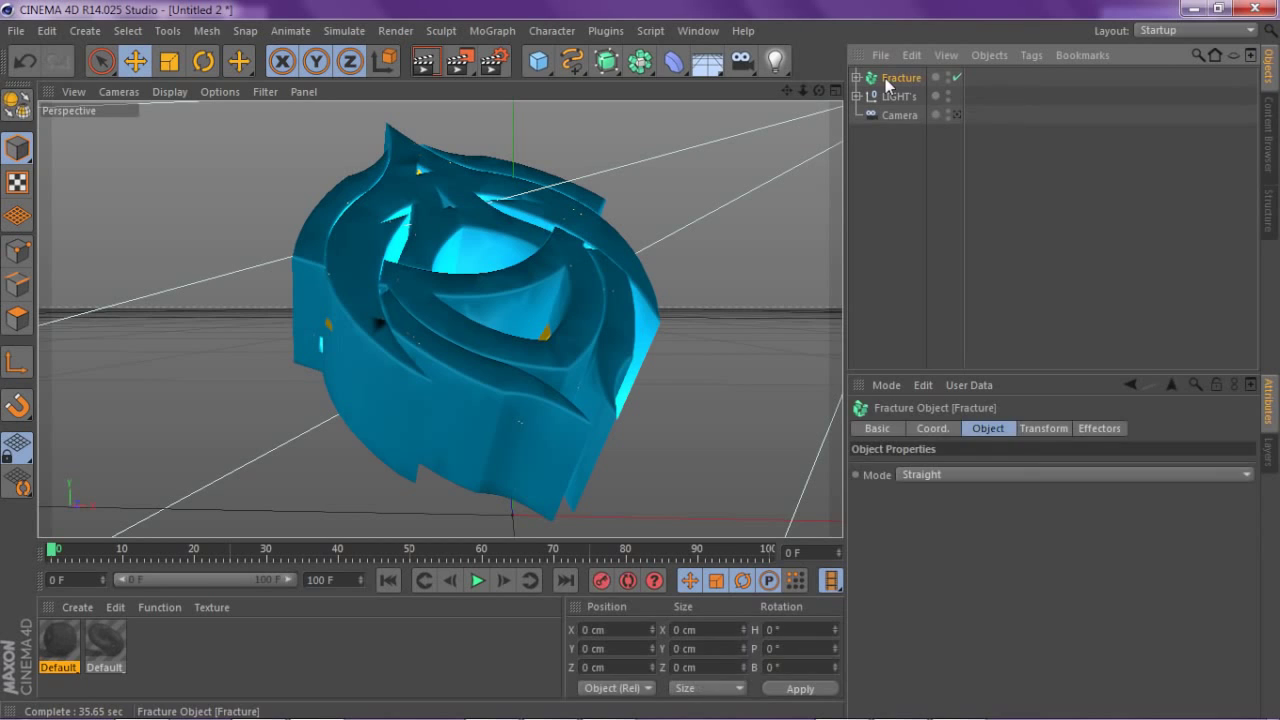
left_click(492, 31)
mouse_move(507, 62)
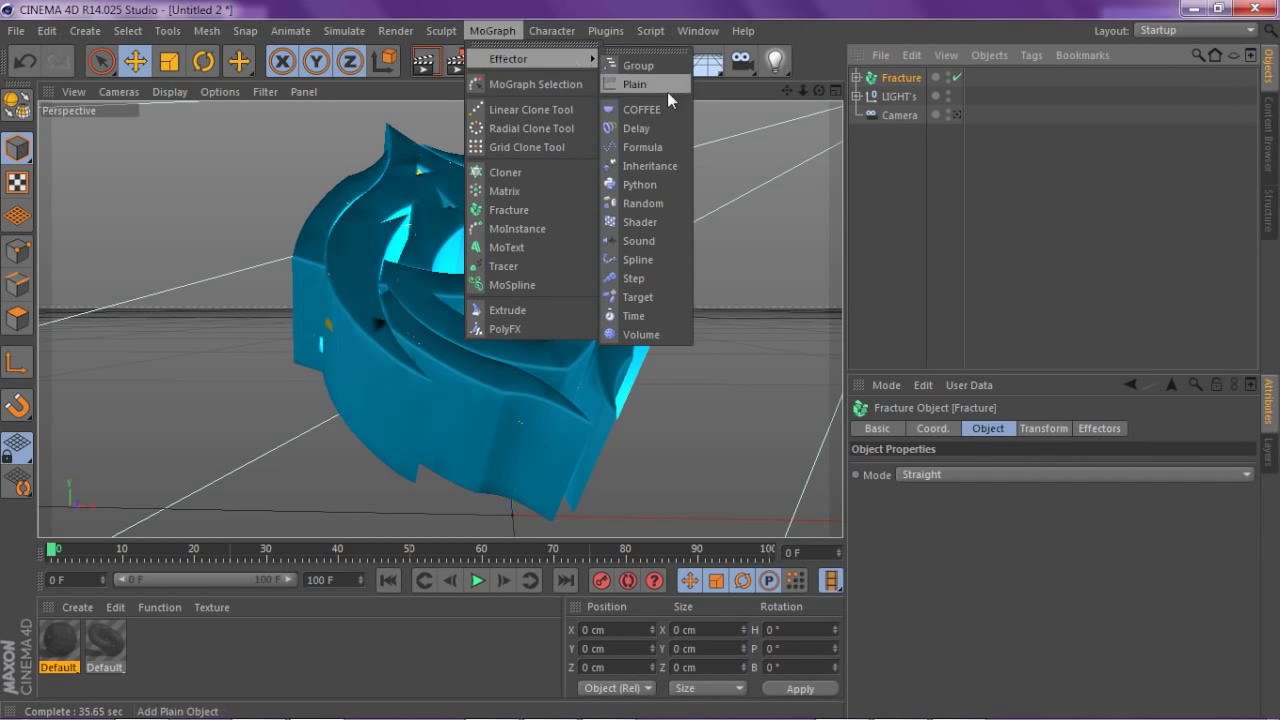
left_click(643, 203)
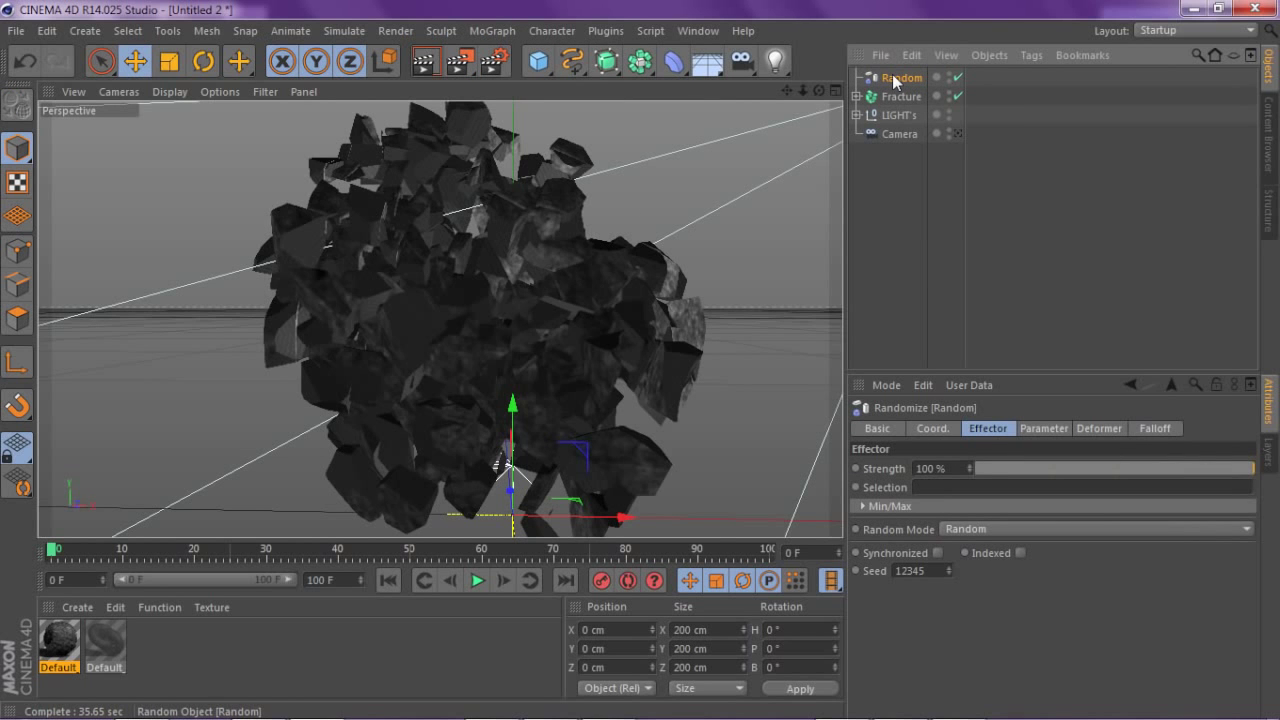
Set the Random effector's falloff shape to Sphere.
left_click_drag(819, 91, 439, 318)
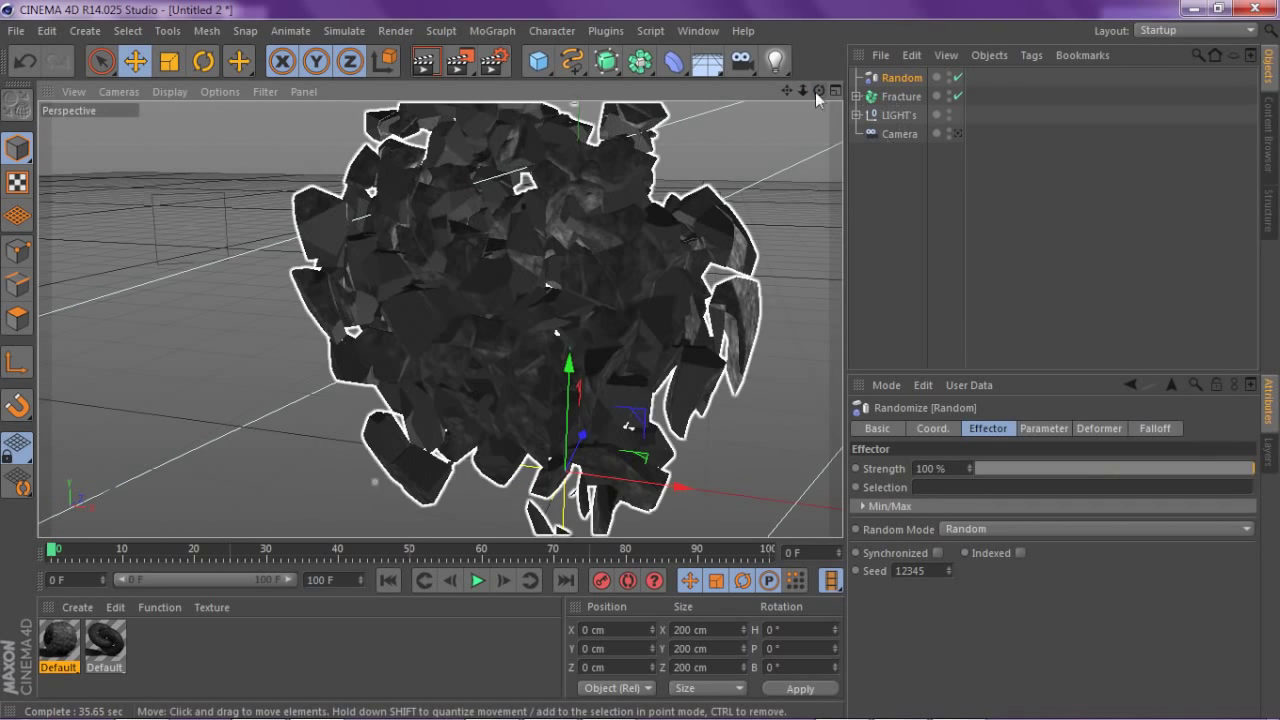
left_click_drag(788, 92, 443, 320)
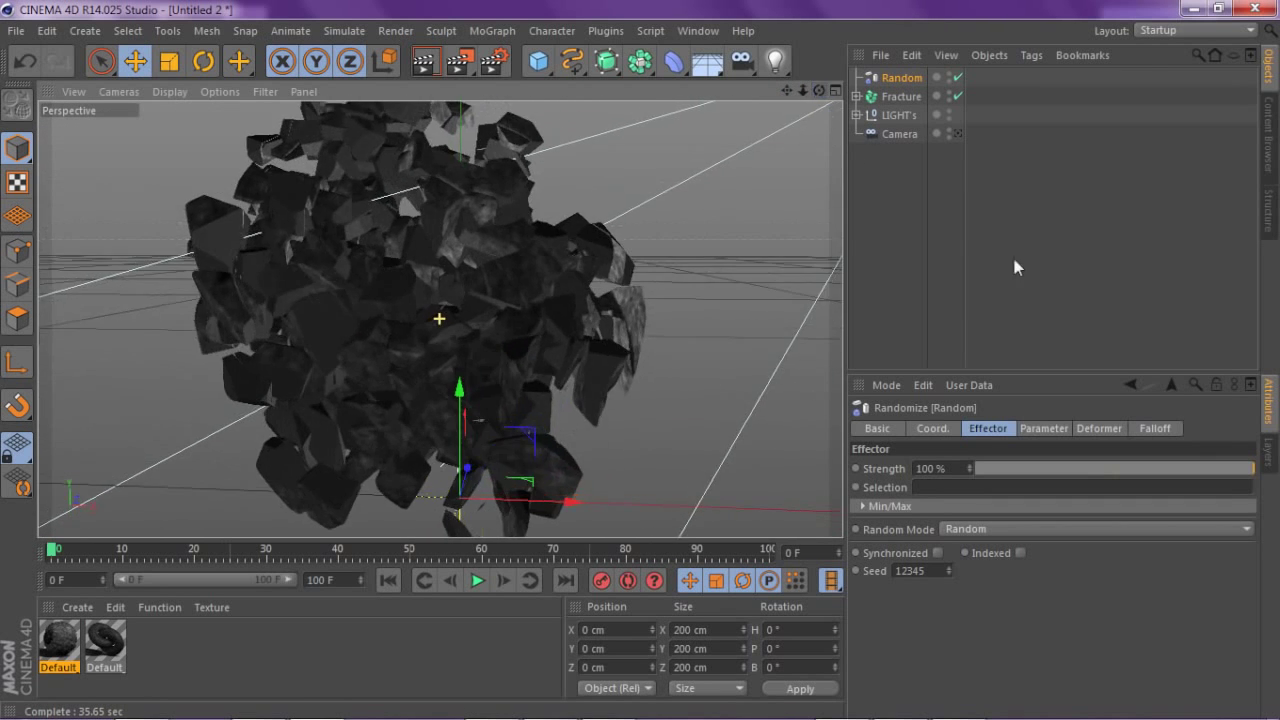
left_click(1155, 428)
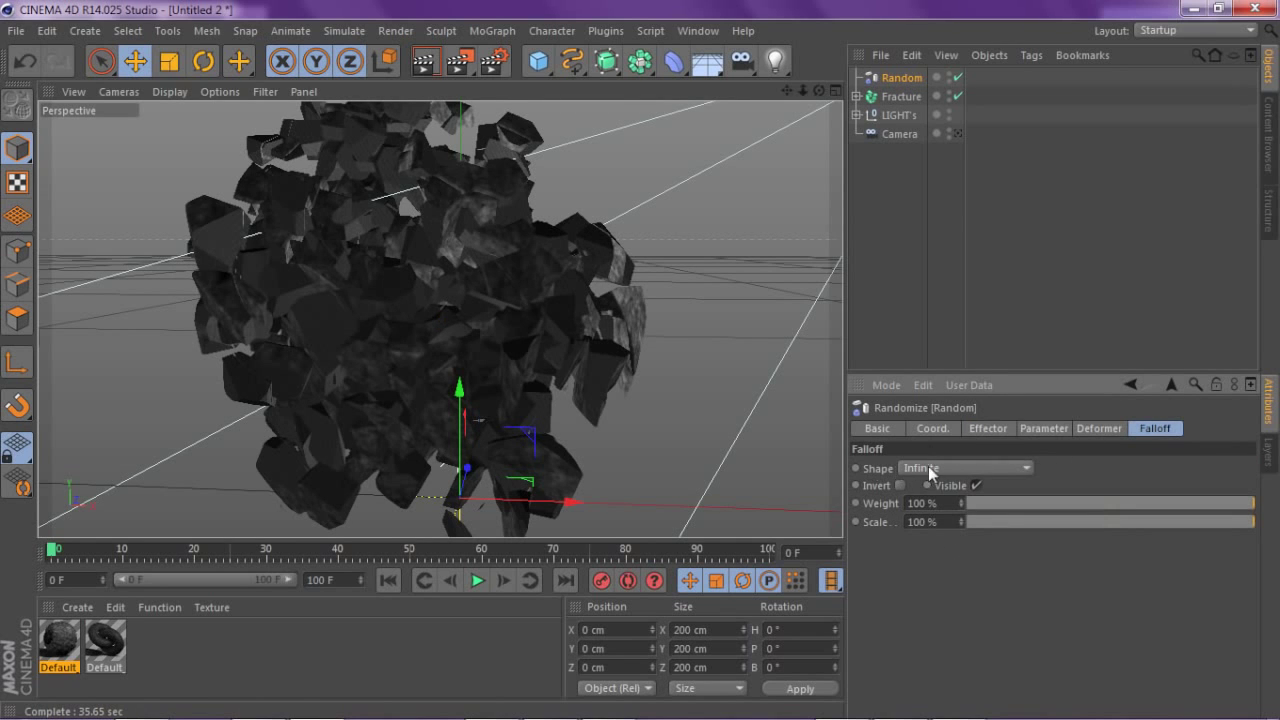
left_click(956, 467)
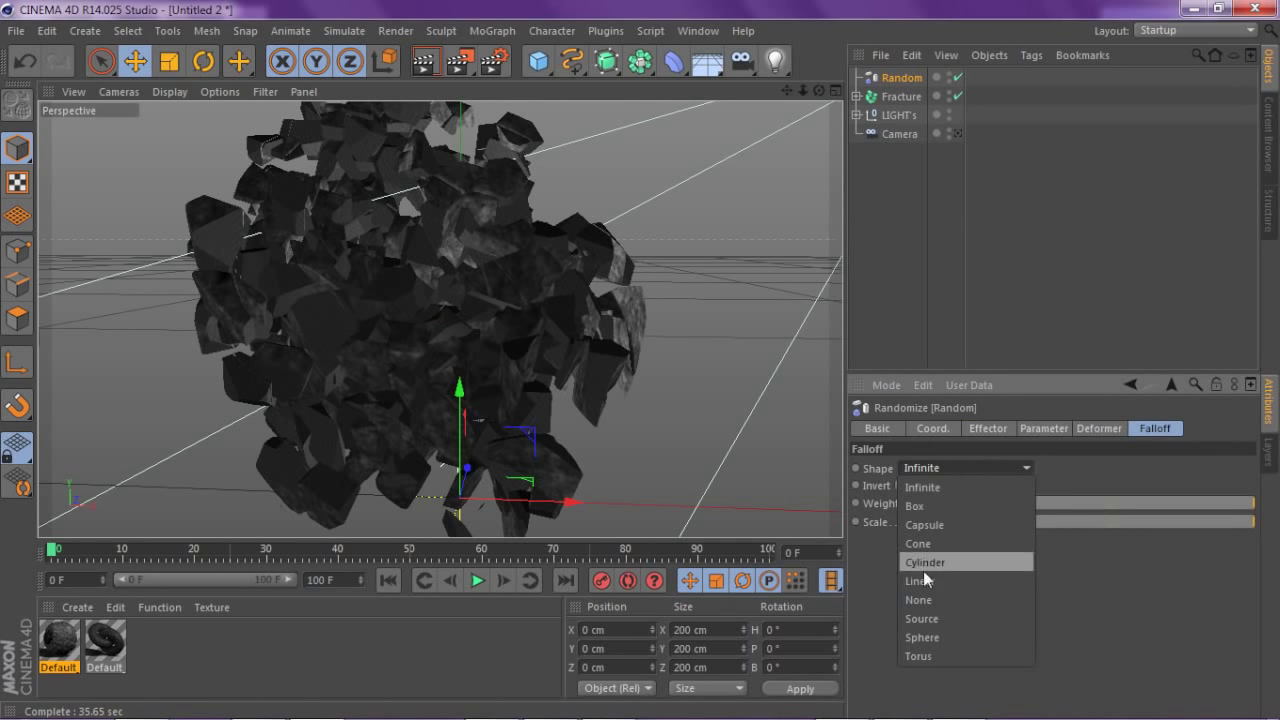
left_click(923, 636)
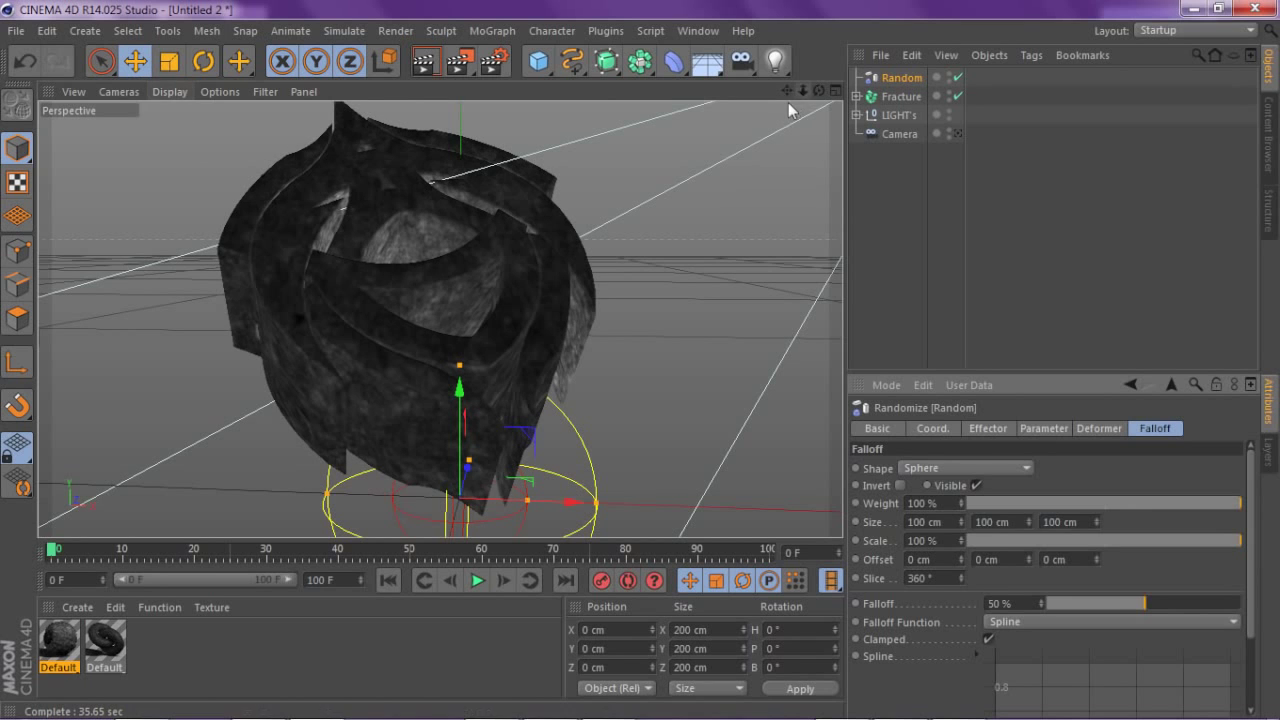
Move the Random effector across the logo to its upper right part, at about X 20, Y 175, Z -39 cm.
middle_click_drag(430, 525, 450, 455, "alt")
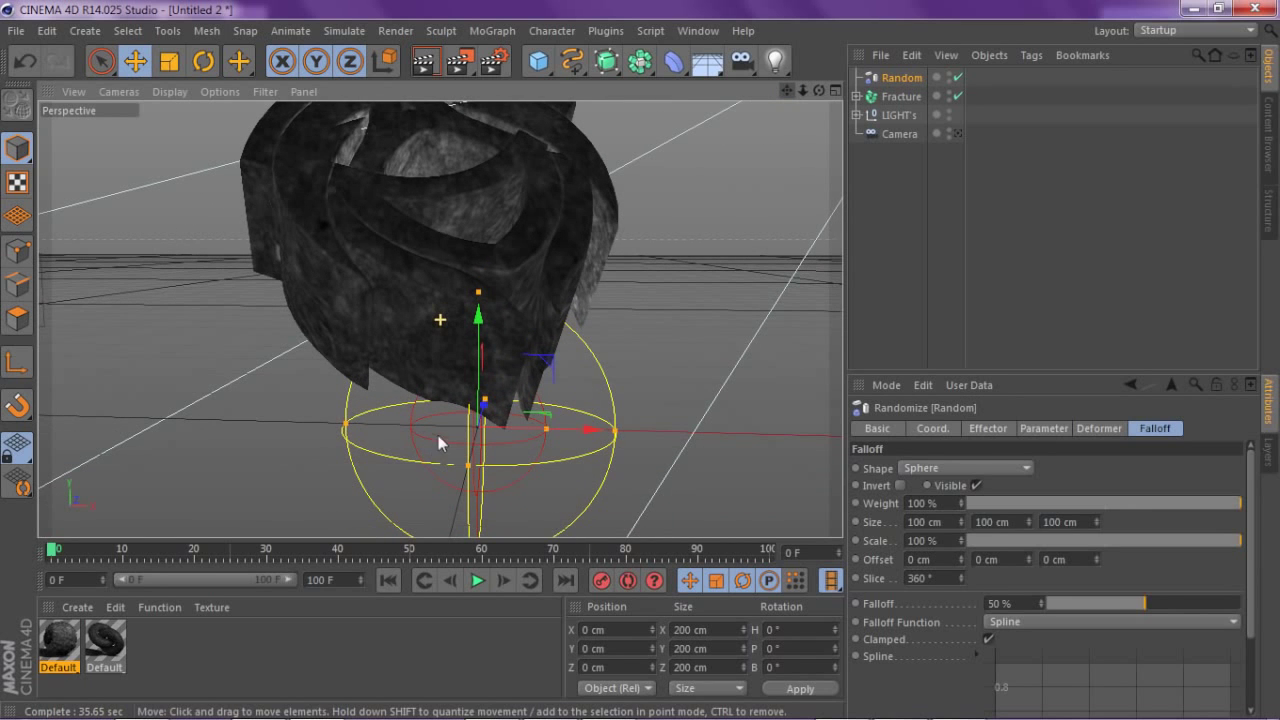
left_click(135, 61)
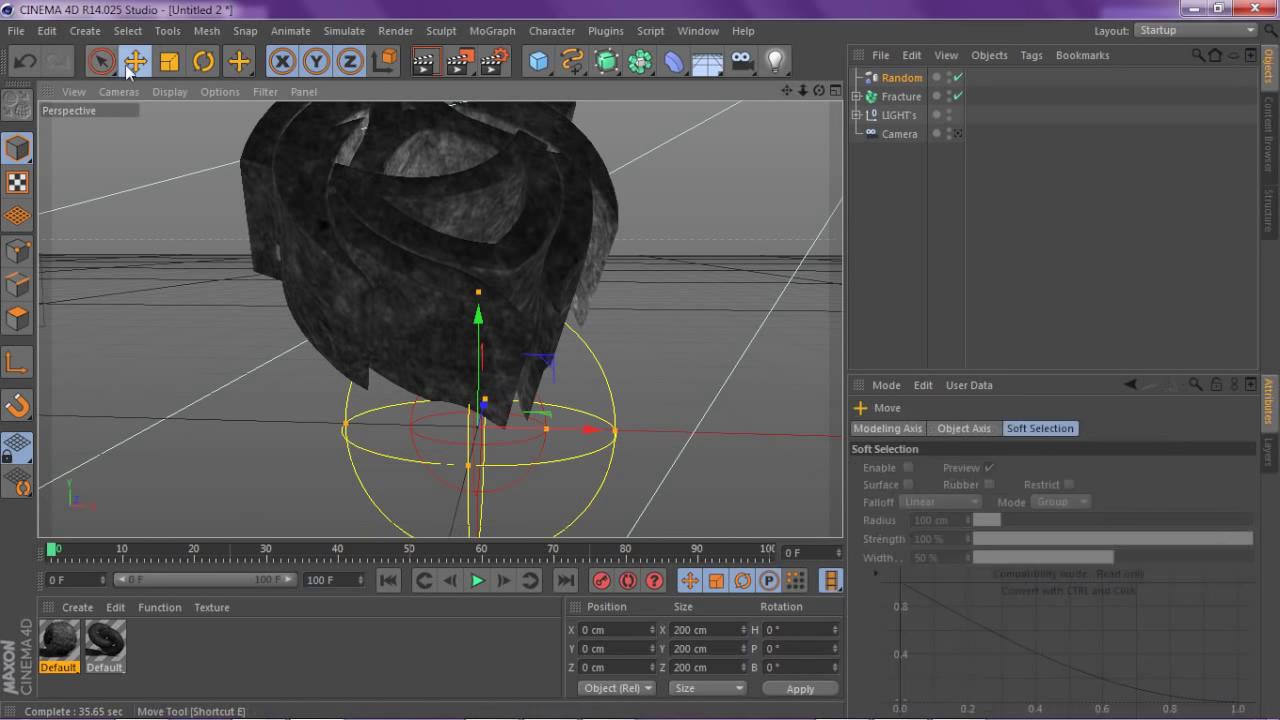
left_click(890, 78)
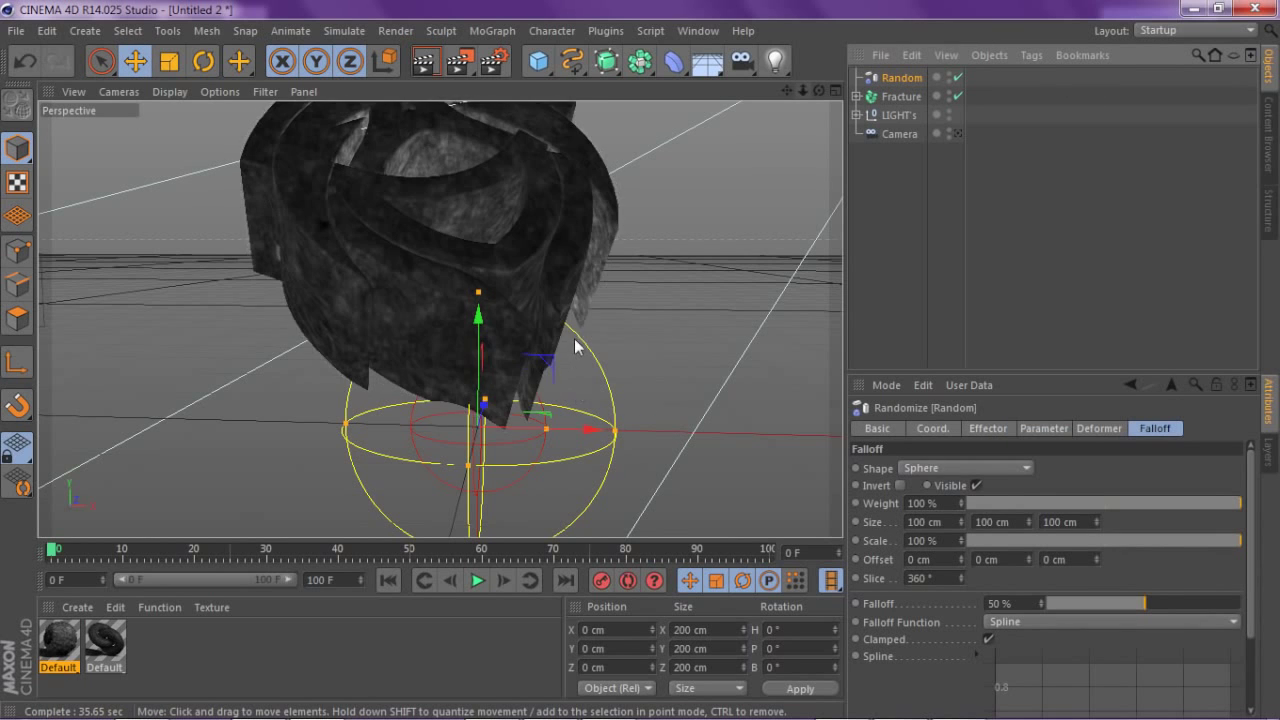
left_click_drag(574, 343, 440, 222)
left_click(374, 265)
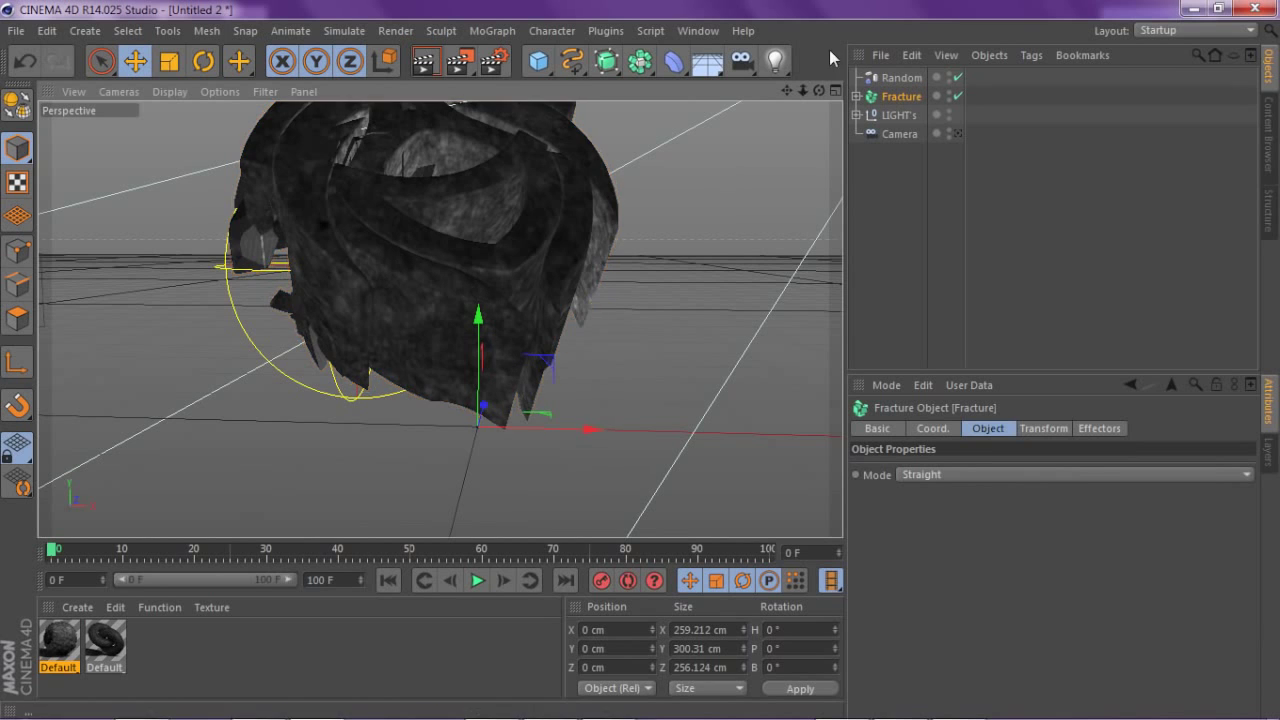
left_click(886, 78)
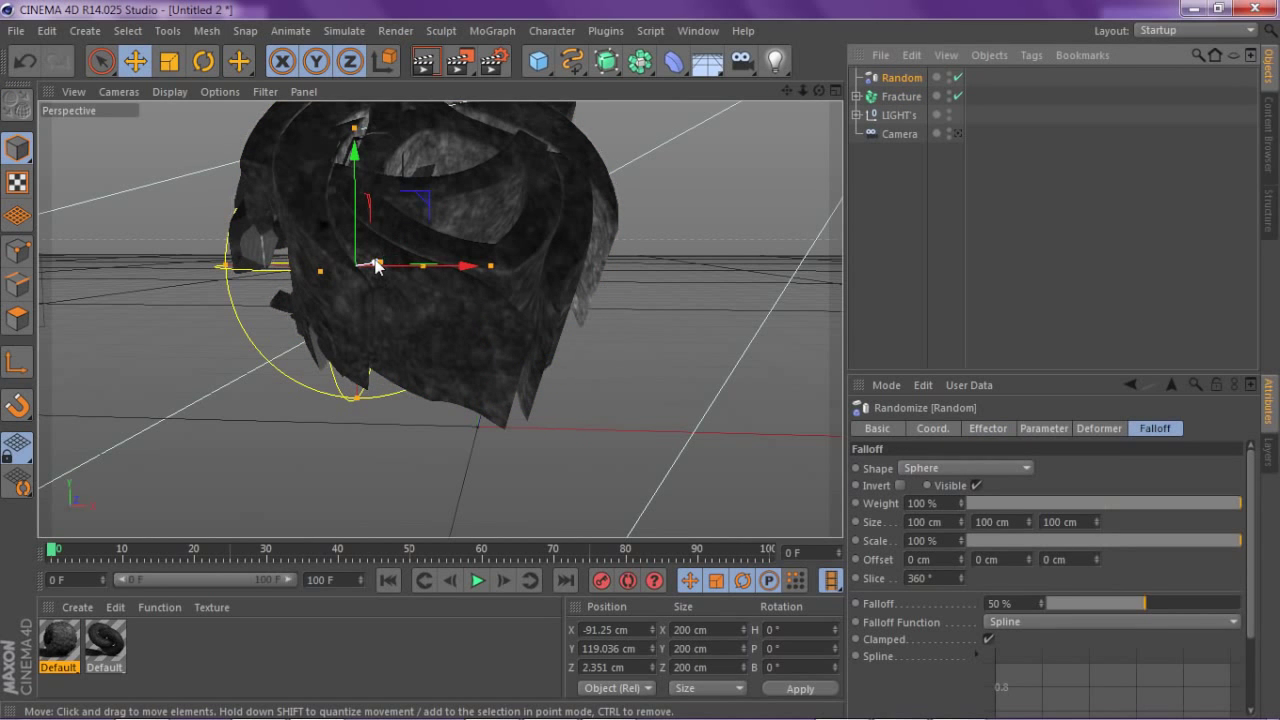
left_click_drag(376, 265, 362, 266)
left_click_drag(795, 92, 356, 224)
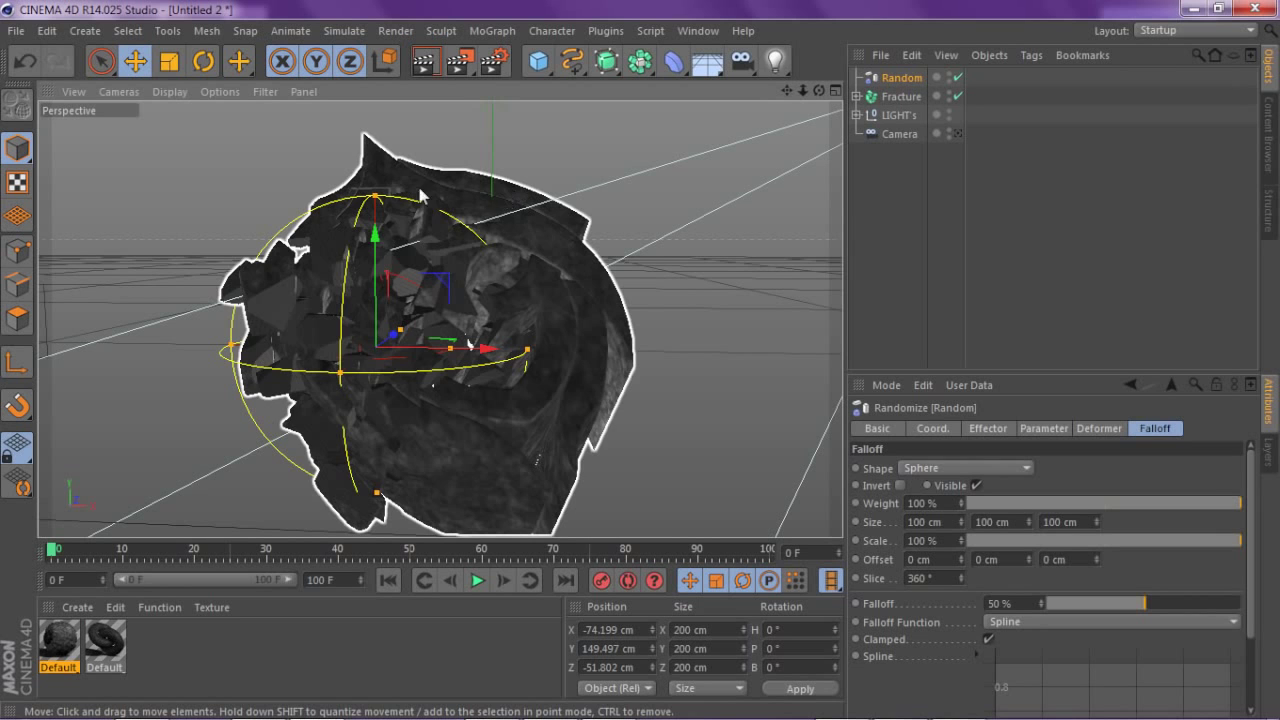
left_click_drag(398, 322, 255, 294)
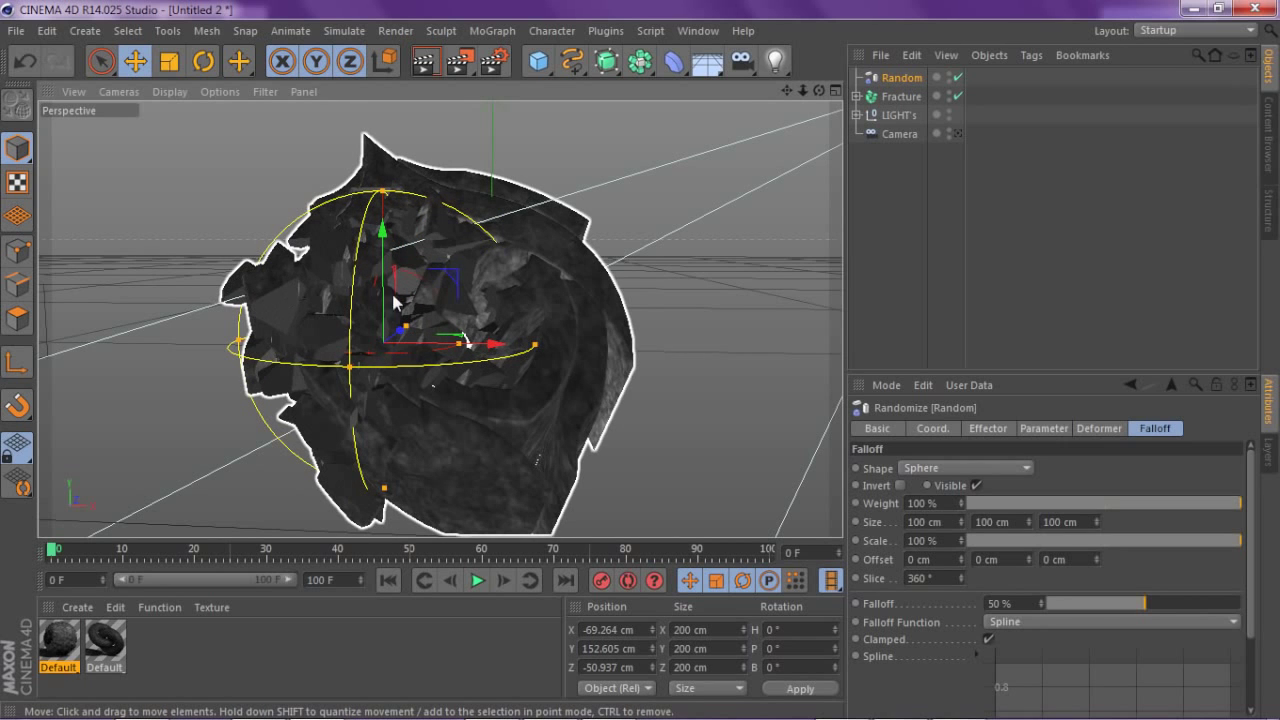
left_click_drag(400, 287, 558, 272)
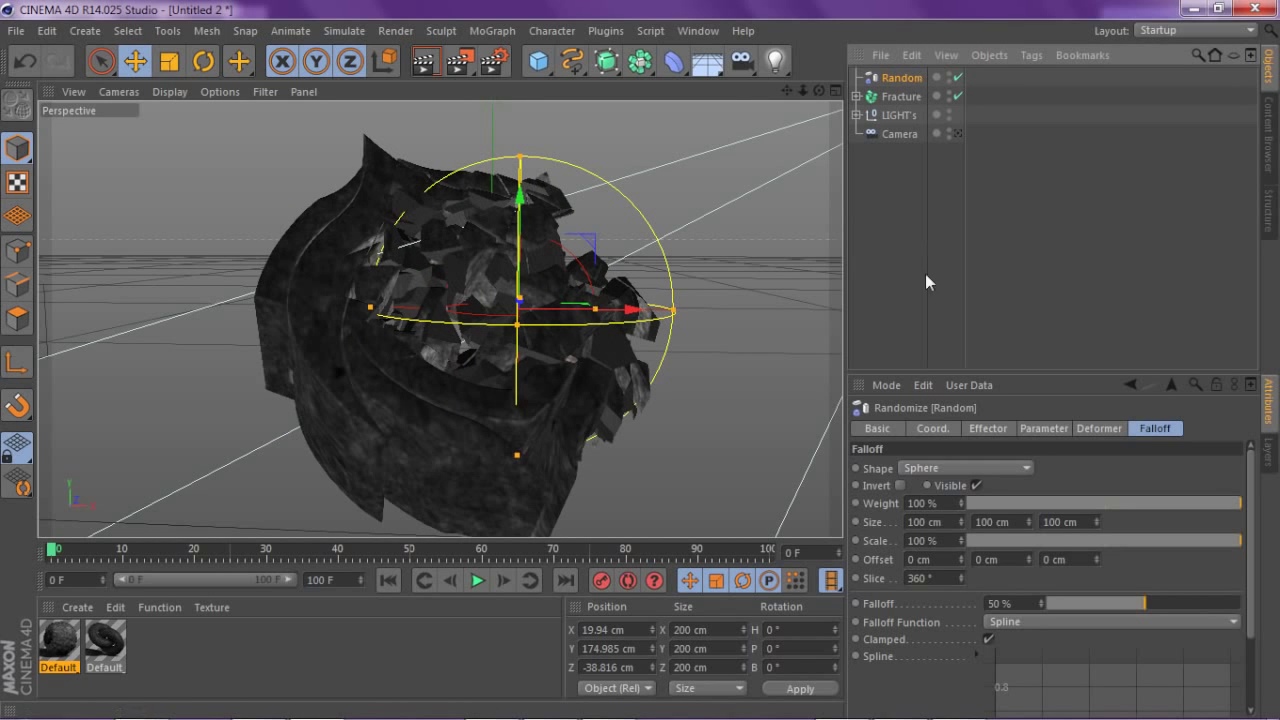
Set the Random effector's seed to 1337.
left_click(1042, 428)
left_click(988, 428)
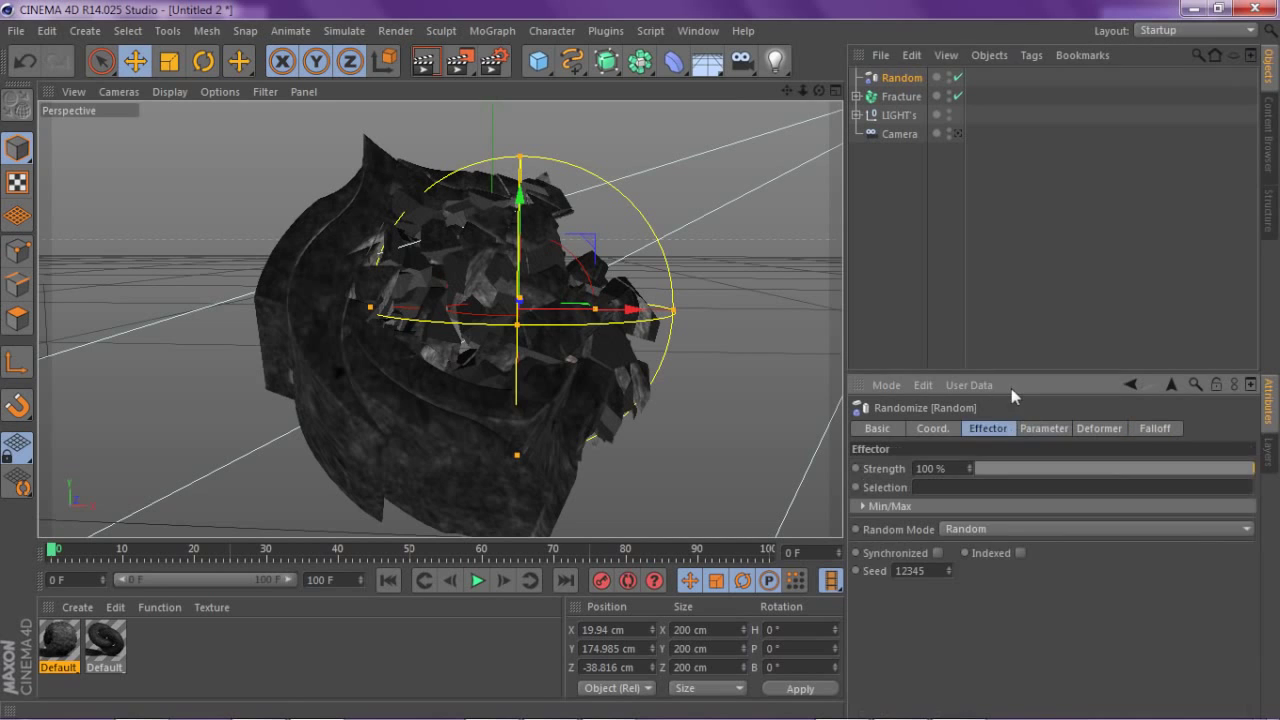
double_click(915, 570)
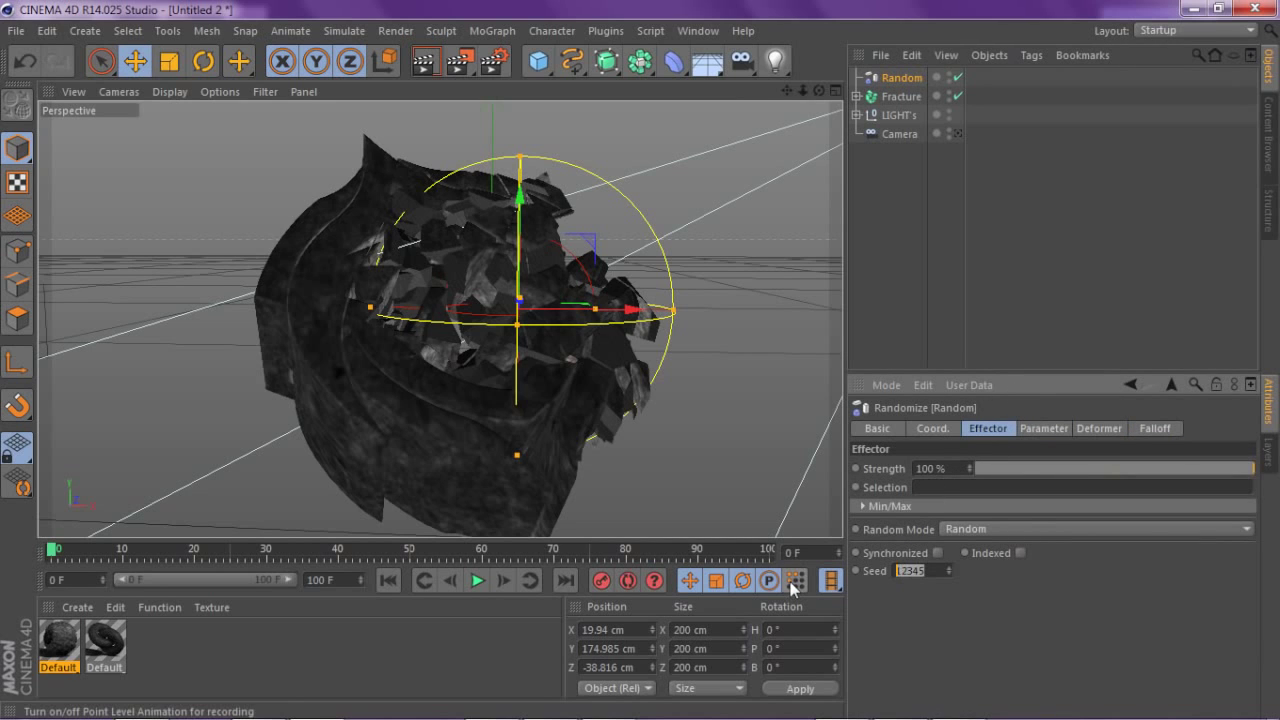
type("1337")
key("Return")
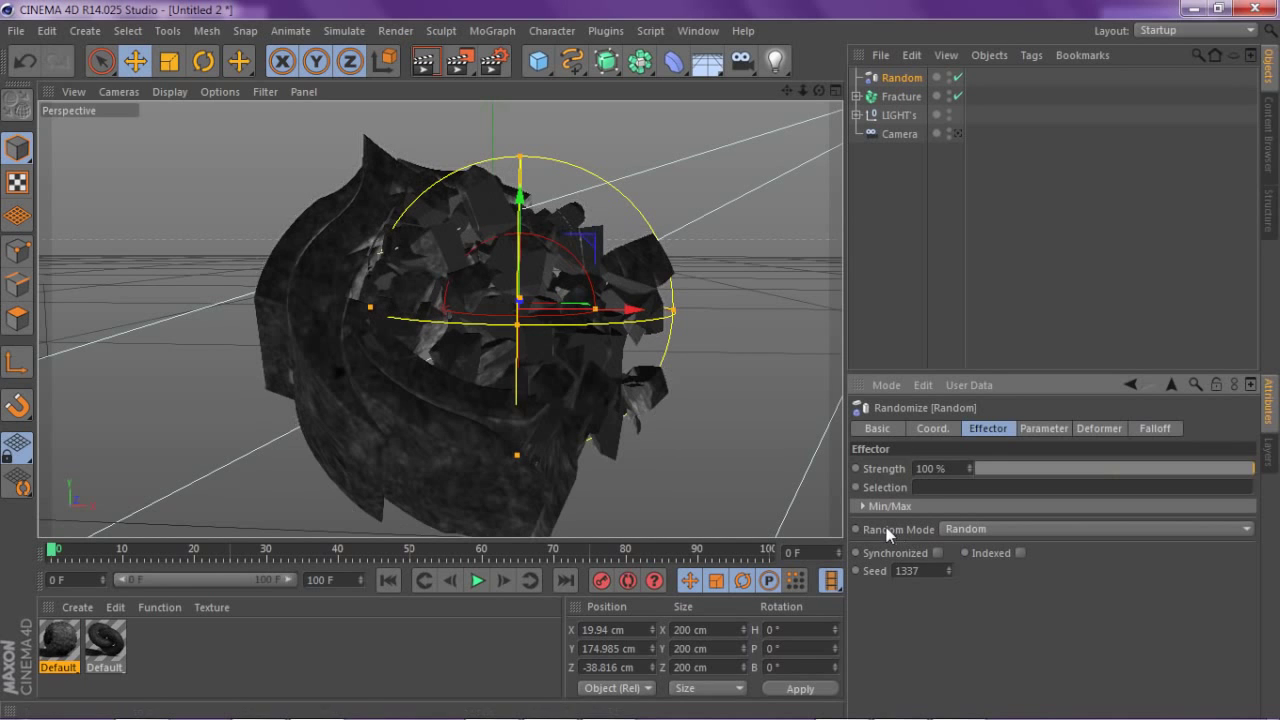
Try the Gaussian random mode and move the effector to about X -43, Y 117, Z -52 cm.
left_click(1008, 530)
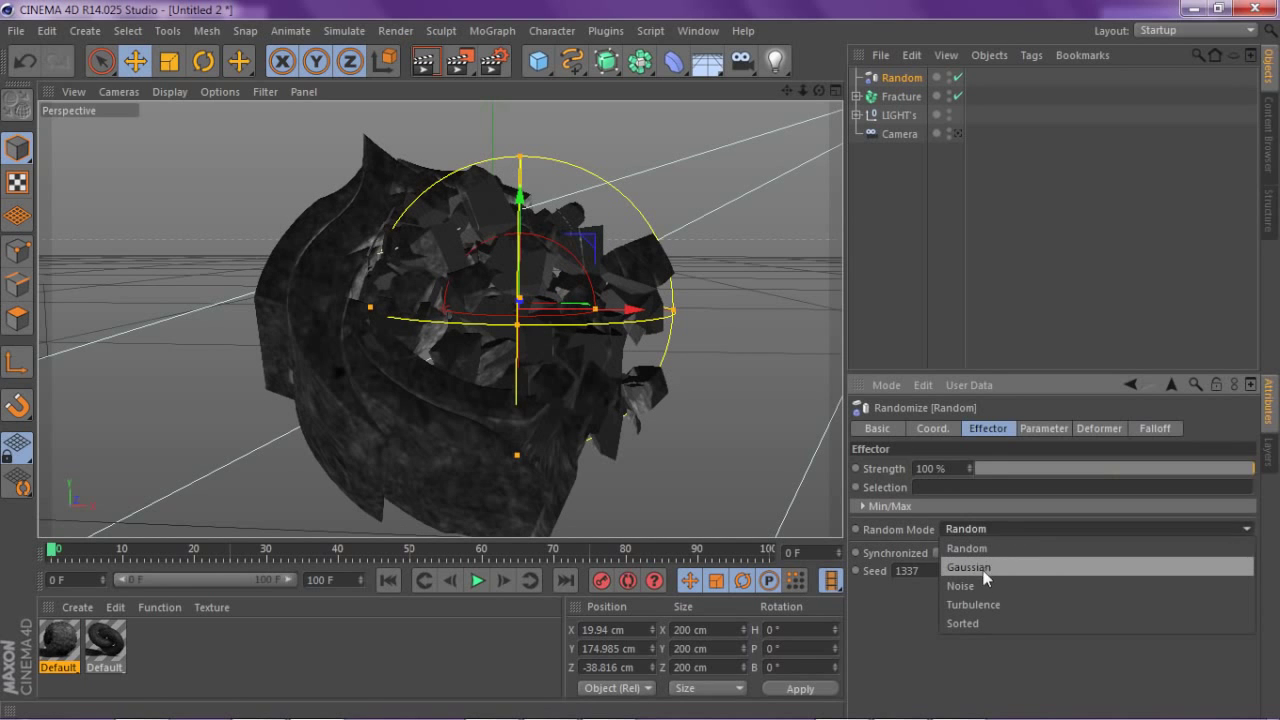
left_click(975, 567)
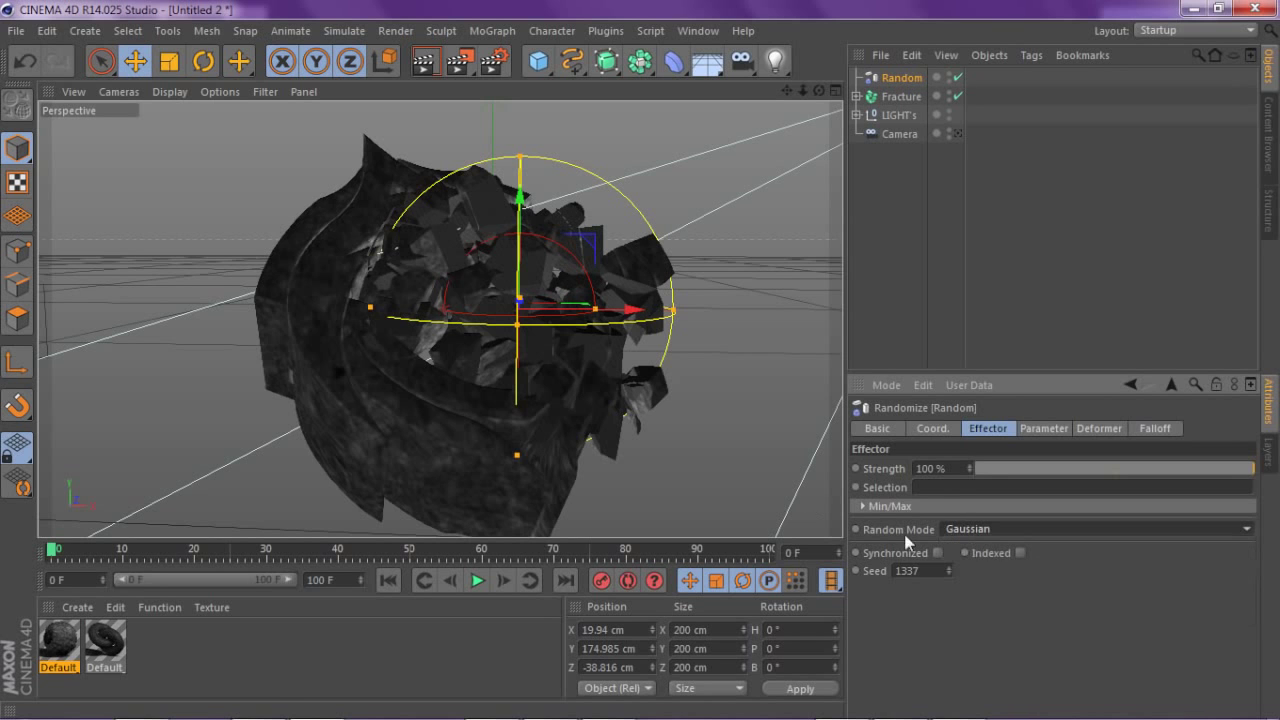
left_click_drag(581, 292, 425, 400)
Set the effector's random mode to Turbulence and move it to about X -19, Y 172, Z -43 cm.
left_click(1023, 529)
left_click(946, 603)
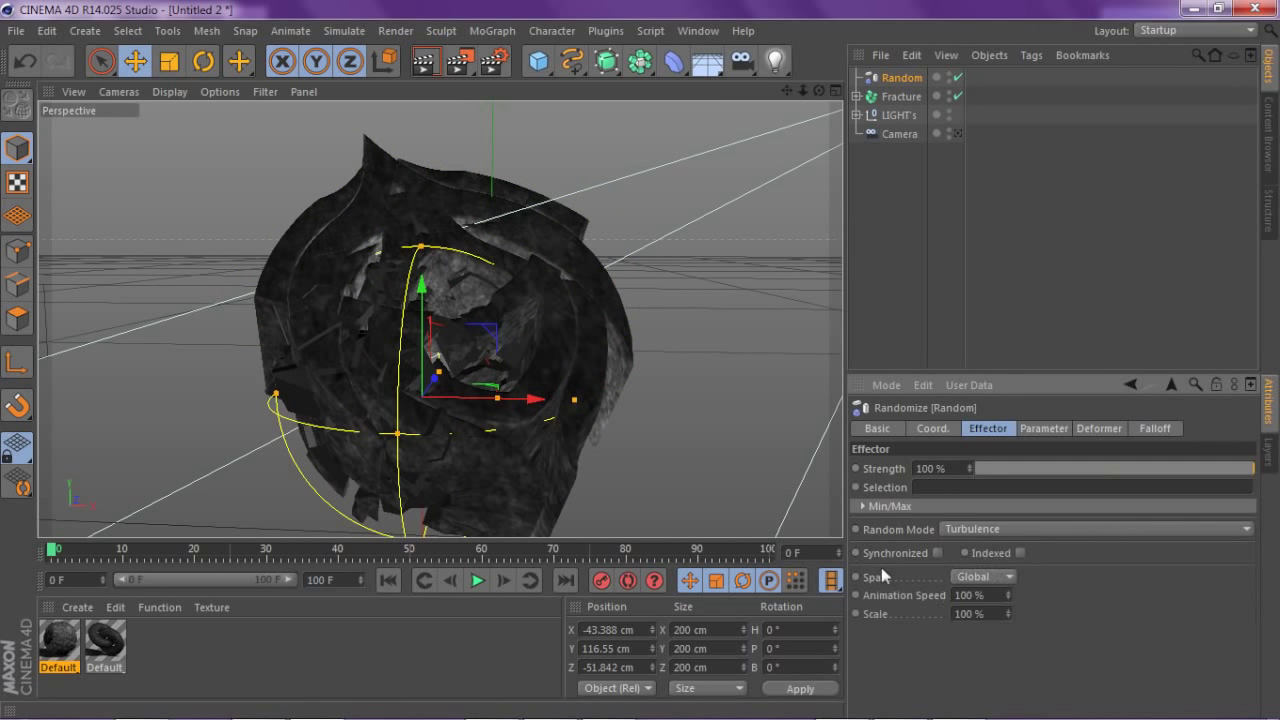
left_click_drag(483, 369, 520, 278)
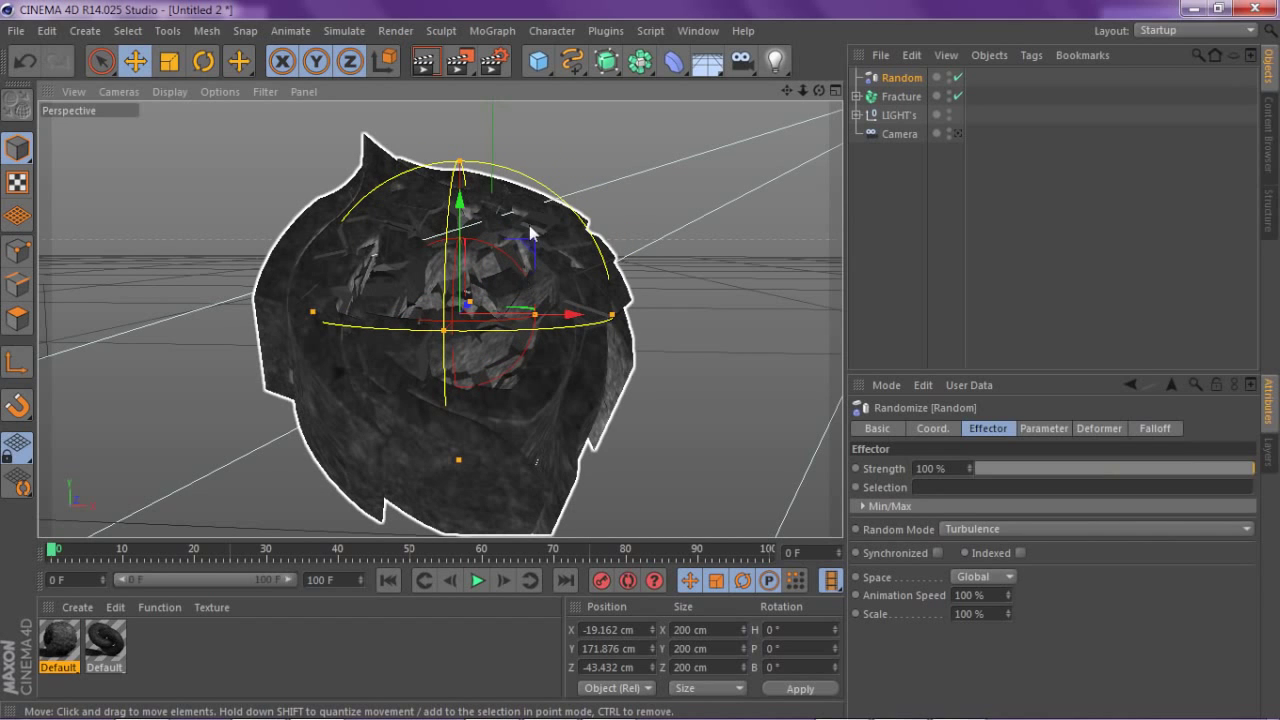